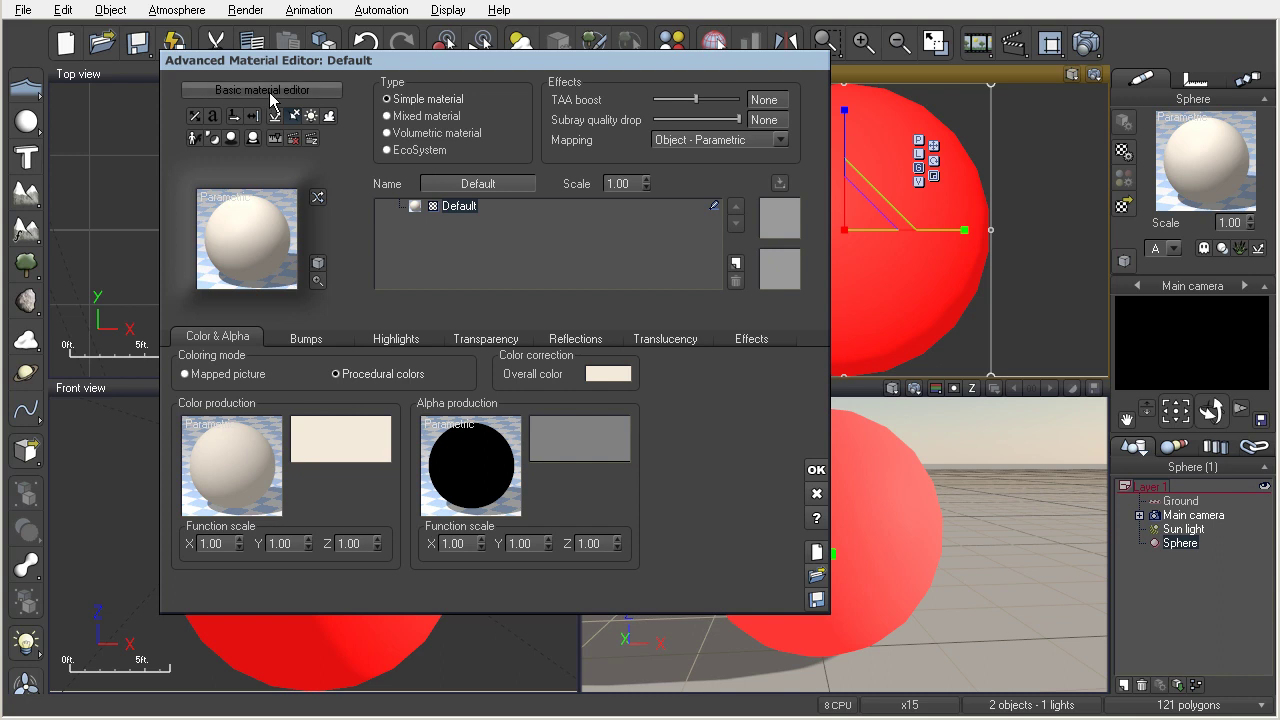
# - Switch to the basic material editor and set the sphere material's overall color to red (Red 208, Green 0, Blue 0)
pyautogui.click(269, 92)
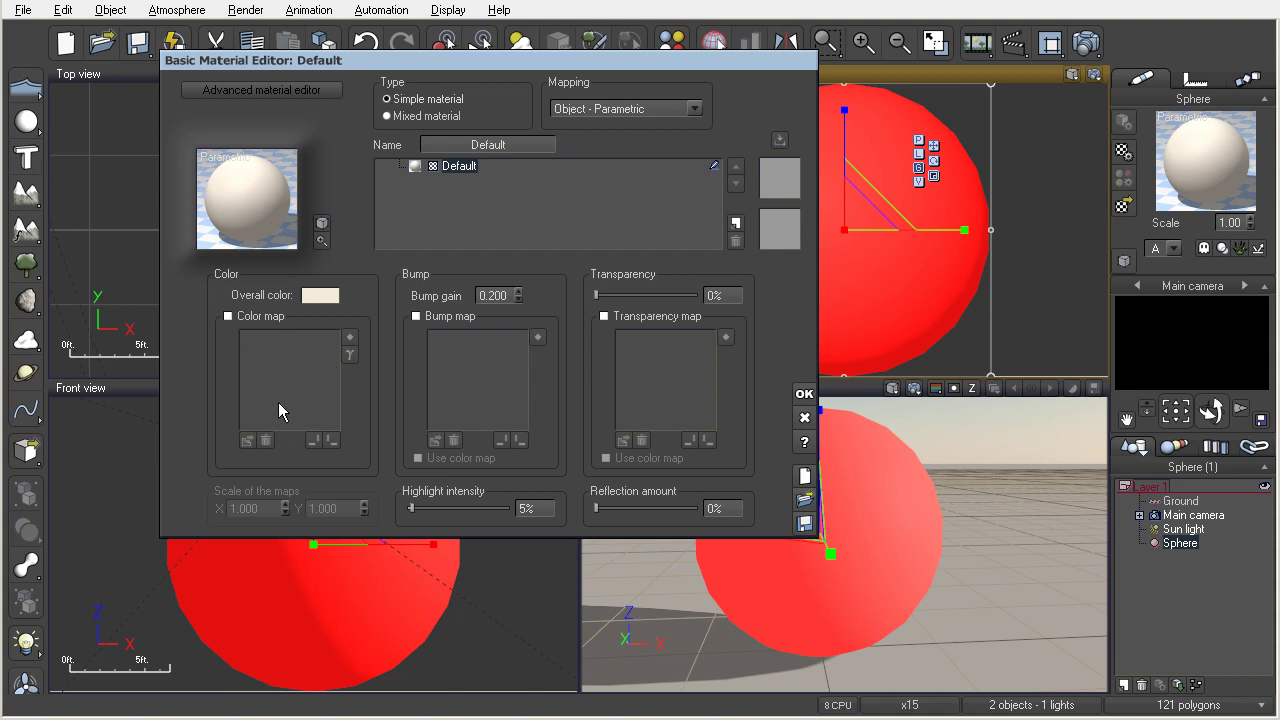
pyautogui.click(318, 297)
pyautogui.click(261, 201)
pyautogui.moveTo(472, 232); pyautogui.dragTo(472, 313)
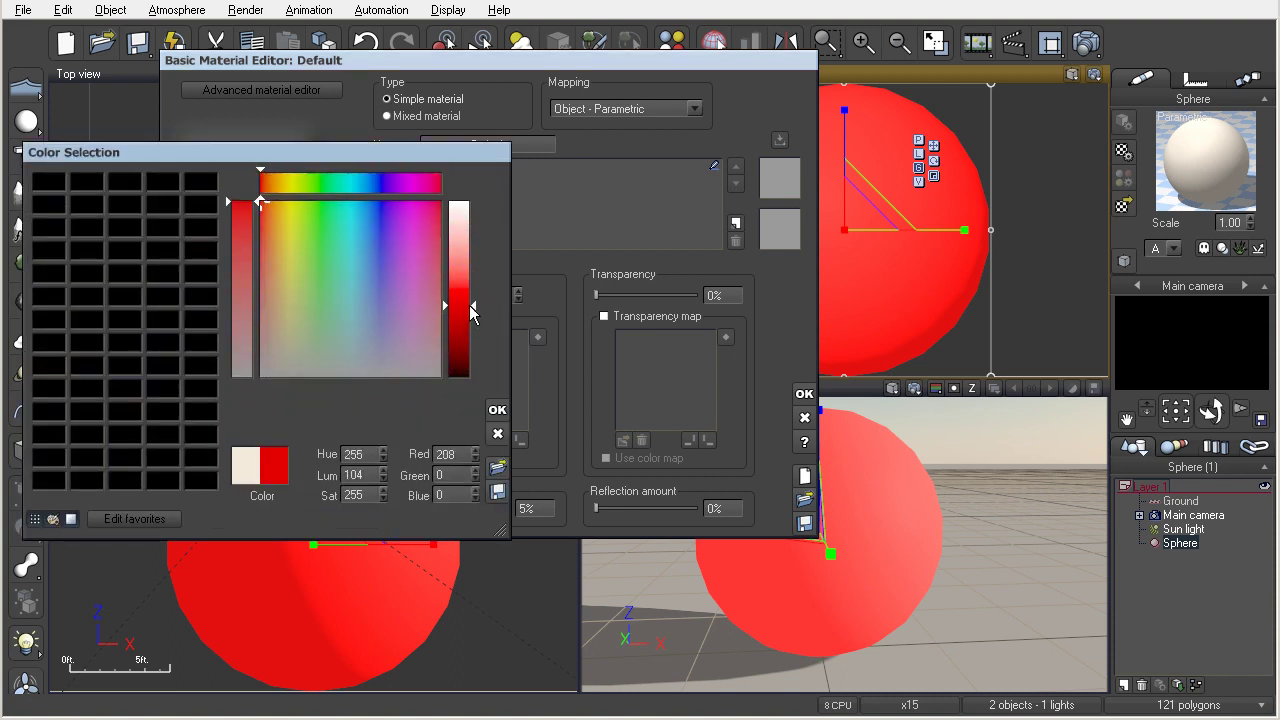
pyautogui.click(497, 413)
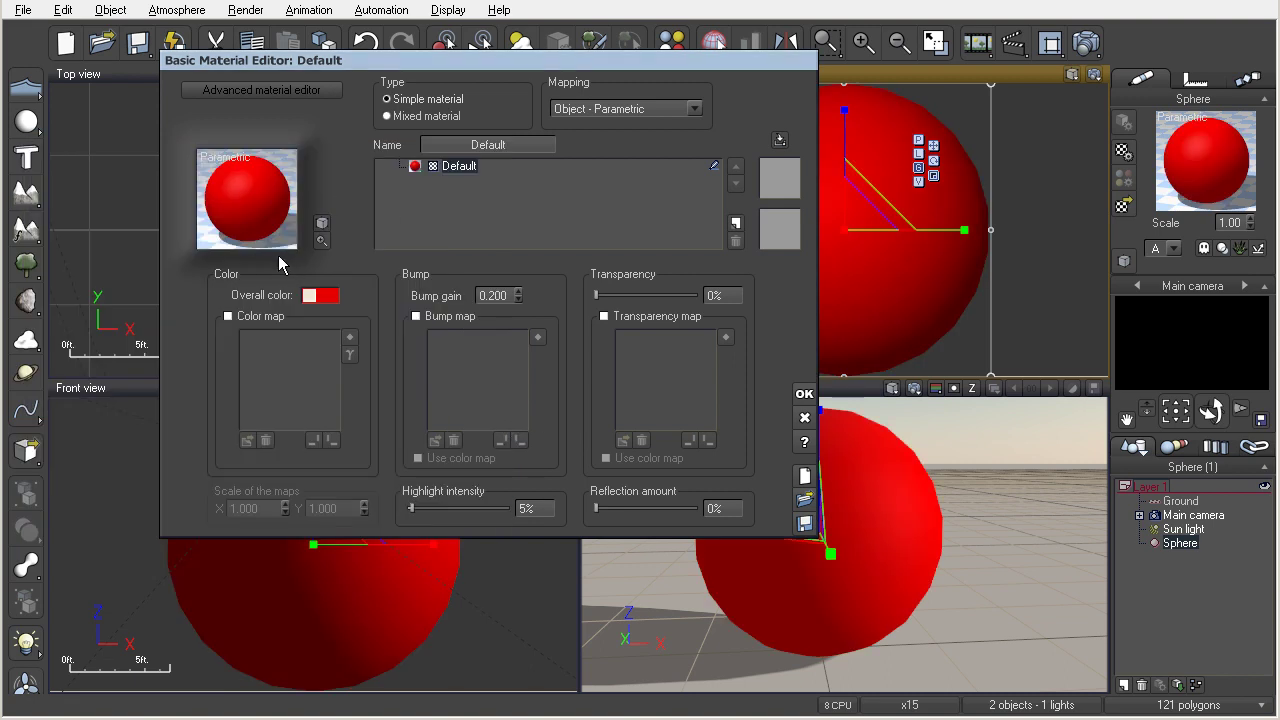
pyautogui.click(974, 487)
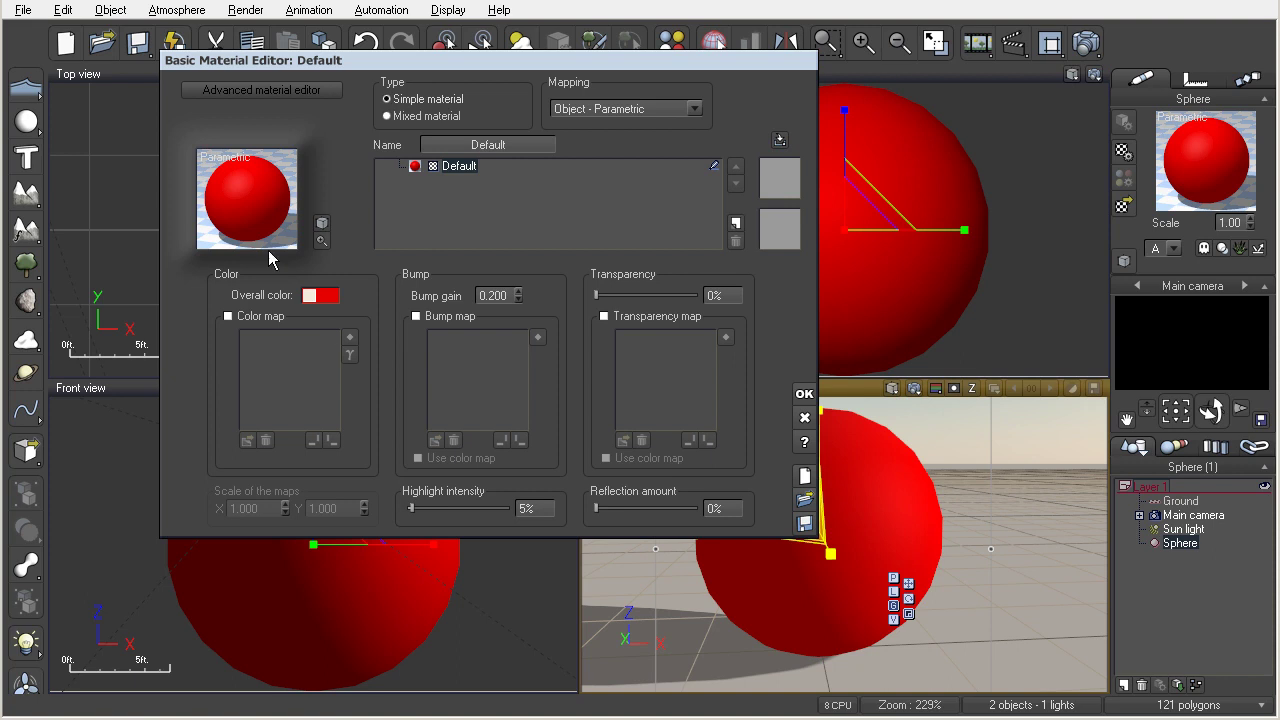
# - Enable the color map, load the BrickWall picture from the Bitmaps collection, and reset the overall color to the map's own tint
pyautogui.click(228, 316)
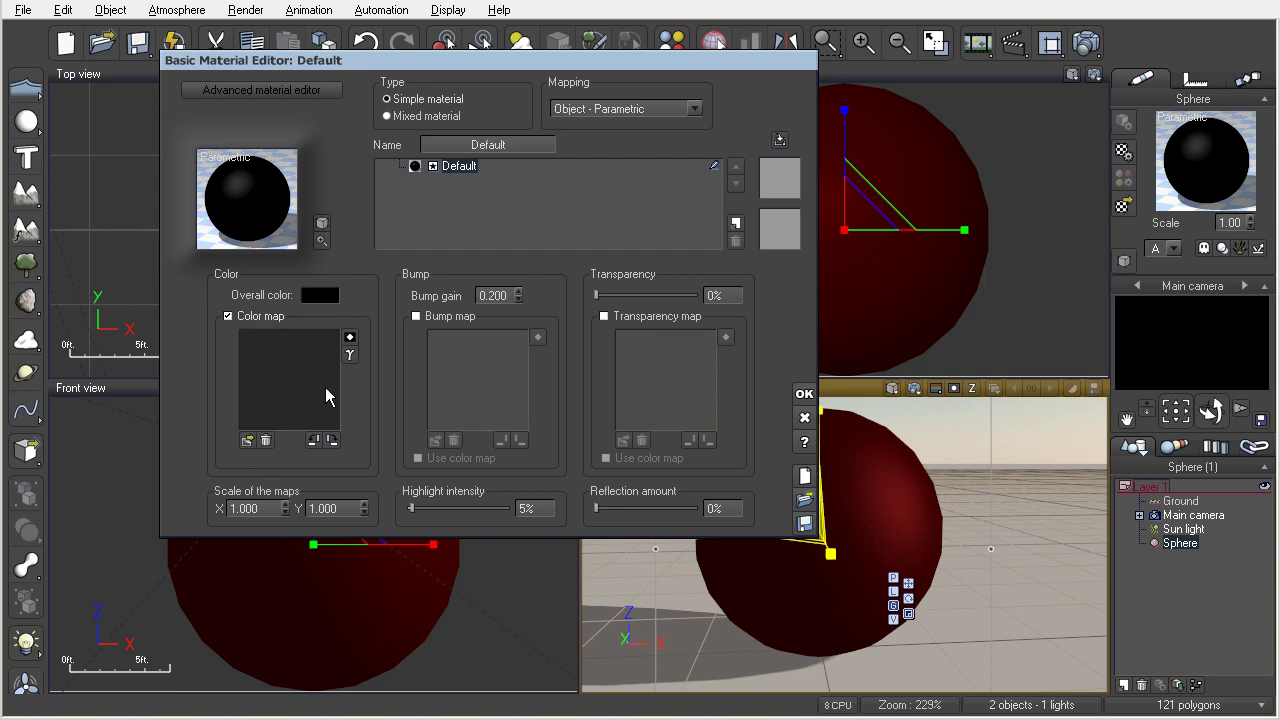
pyautogui.click(248, 440)
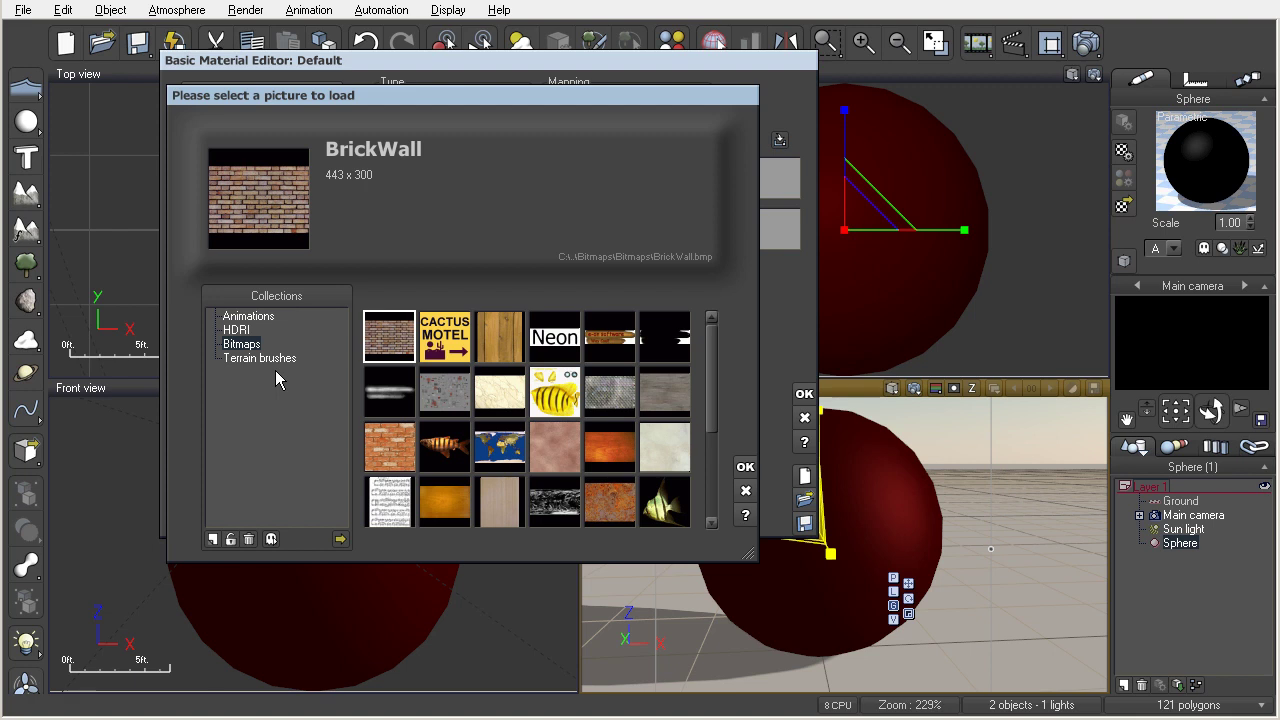
pyautogui.click(248, 316)
pyautogui.click(246, 330)
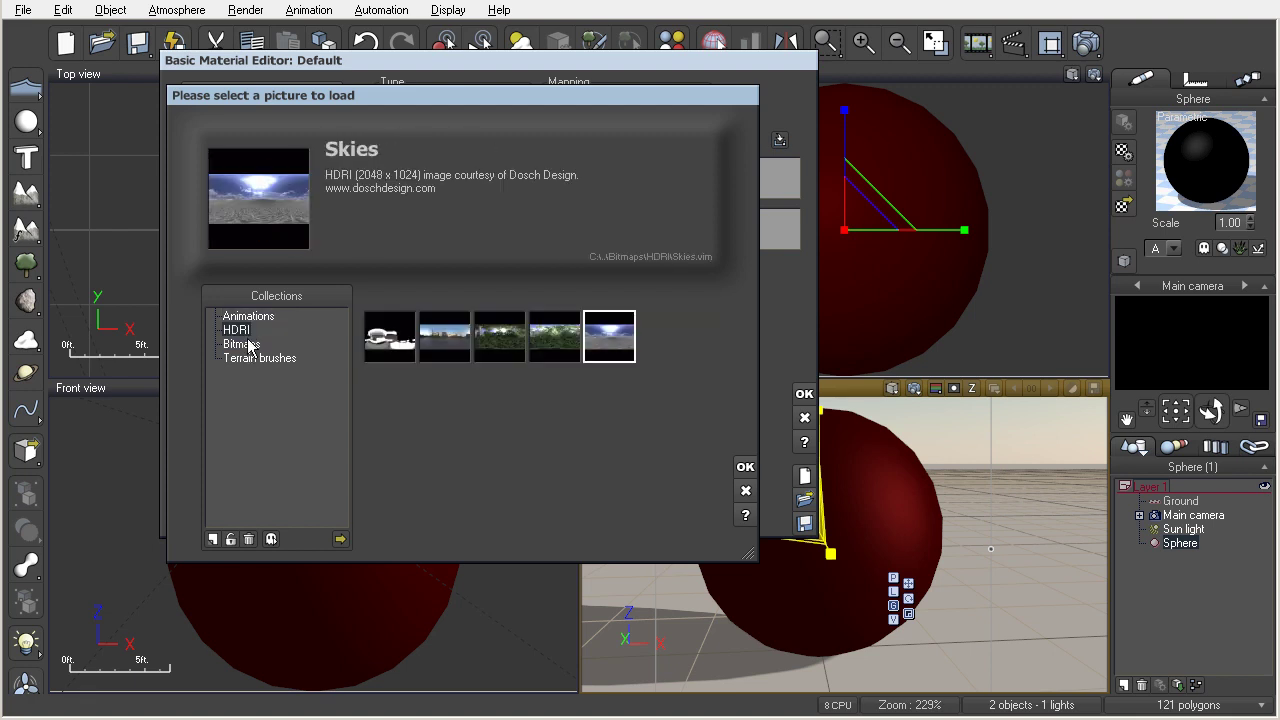
pyautogui.click(250, 345)
pyautogui.click(254, 358)
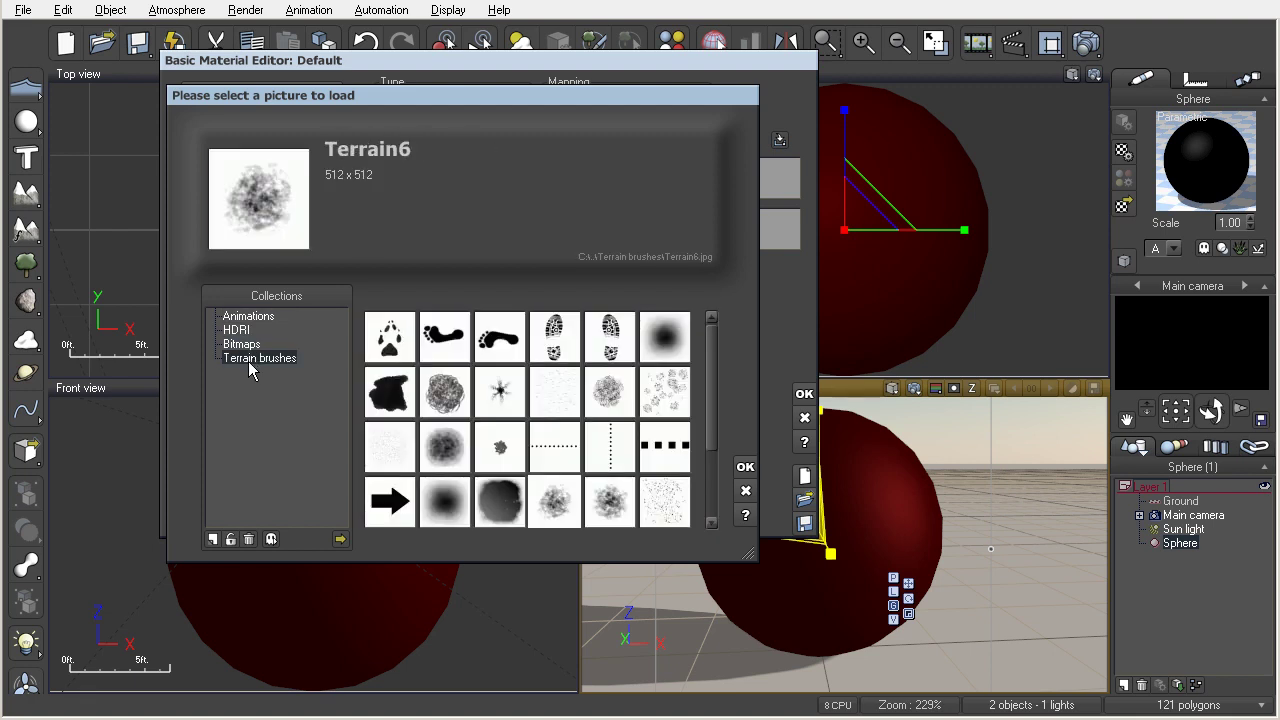
pyautogui.click(246, 346)
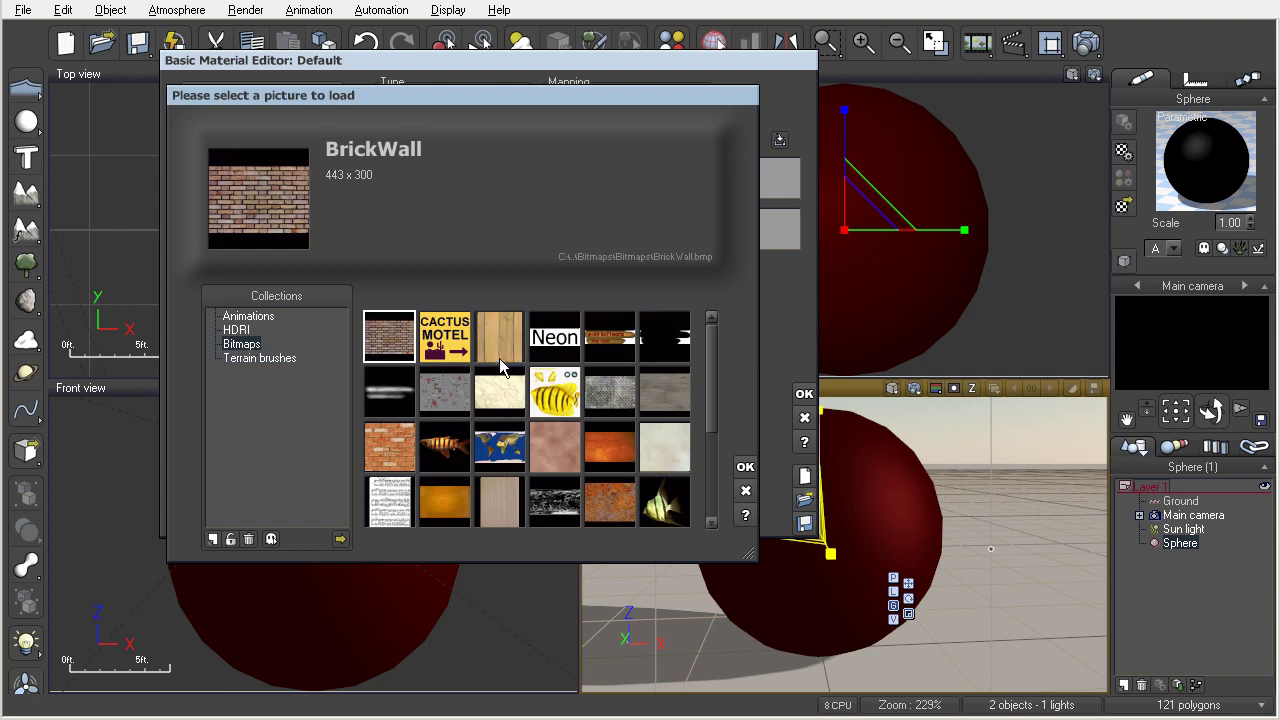
pyautogui.moveTo(712, 364); pyautogui.dragTo(705, 459)
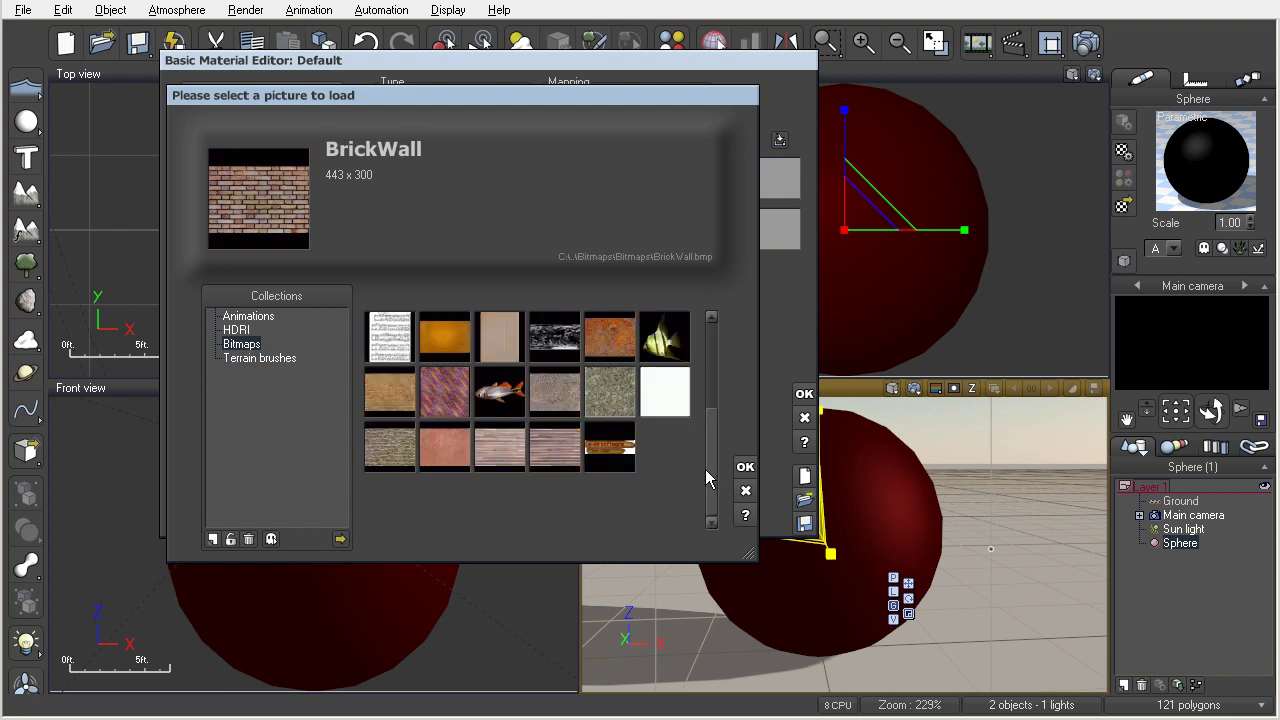
pyautogui.moveTo(713, 403); pyautogui.dragTo(713, 335)
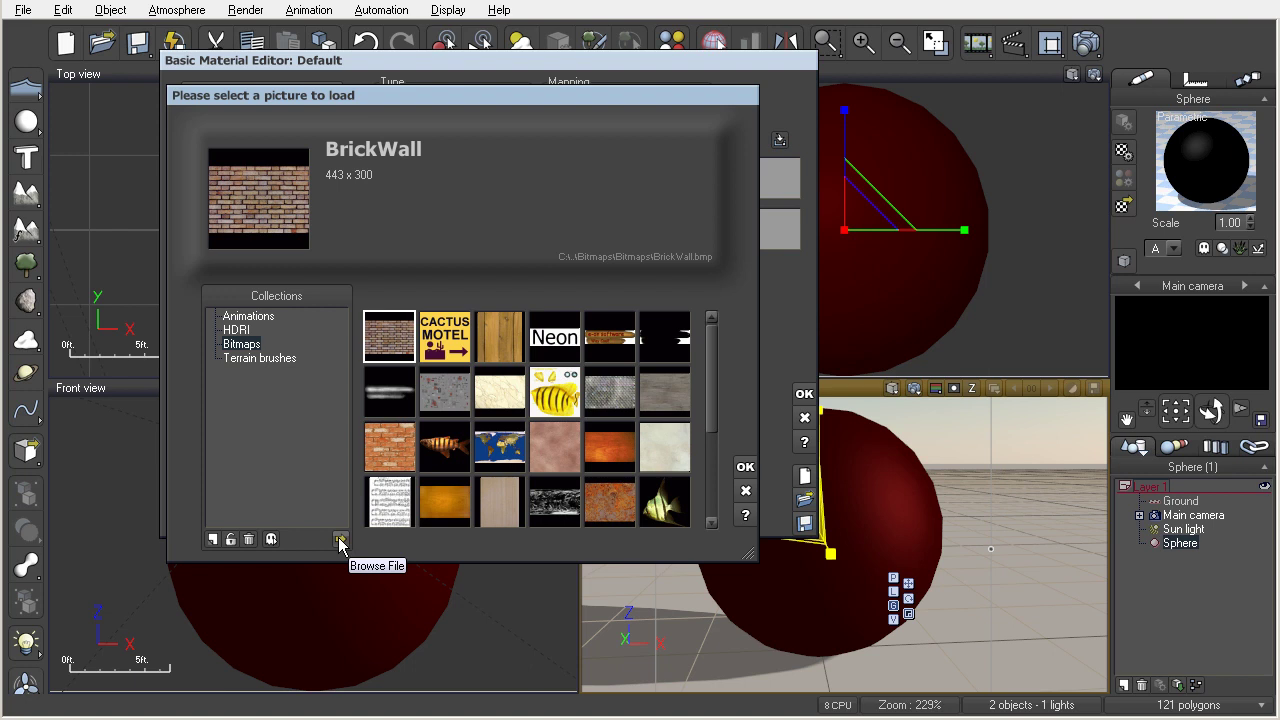
pyautogui.doubleClick(385, 335)
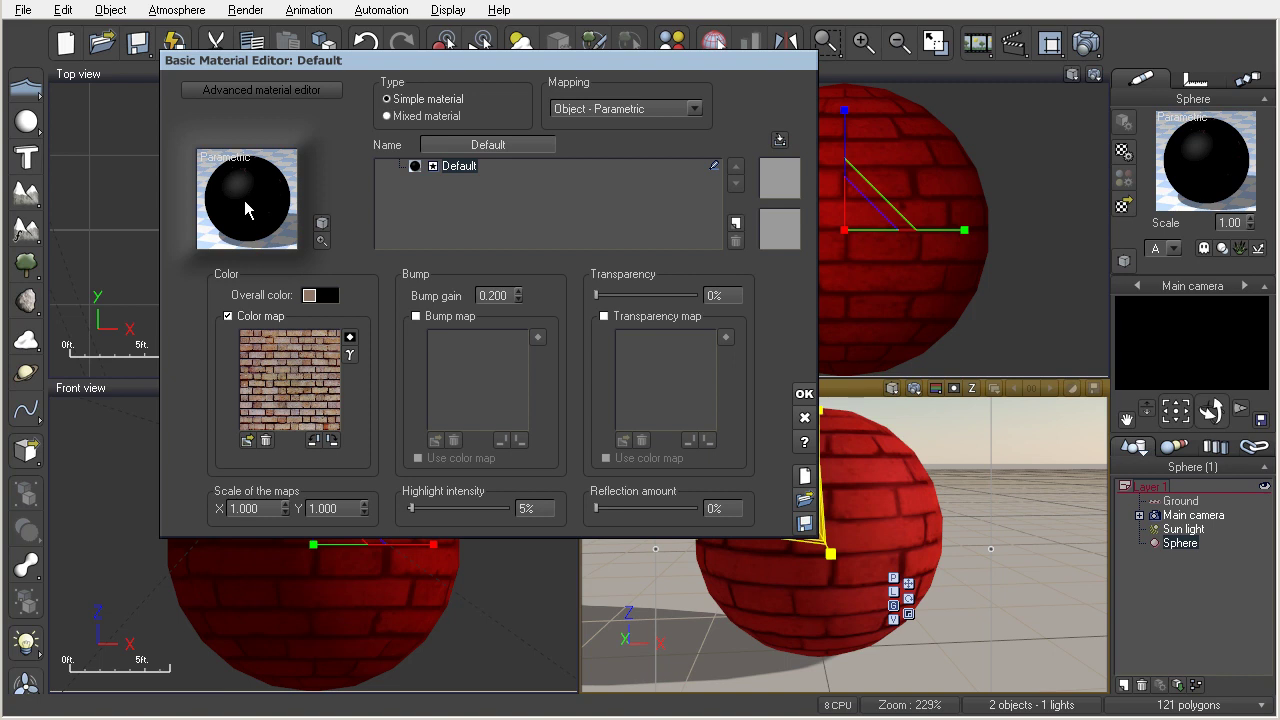
pyautogui.rightClick(318, 300)
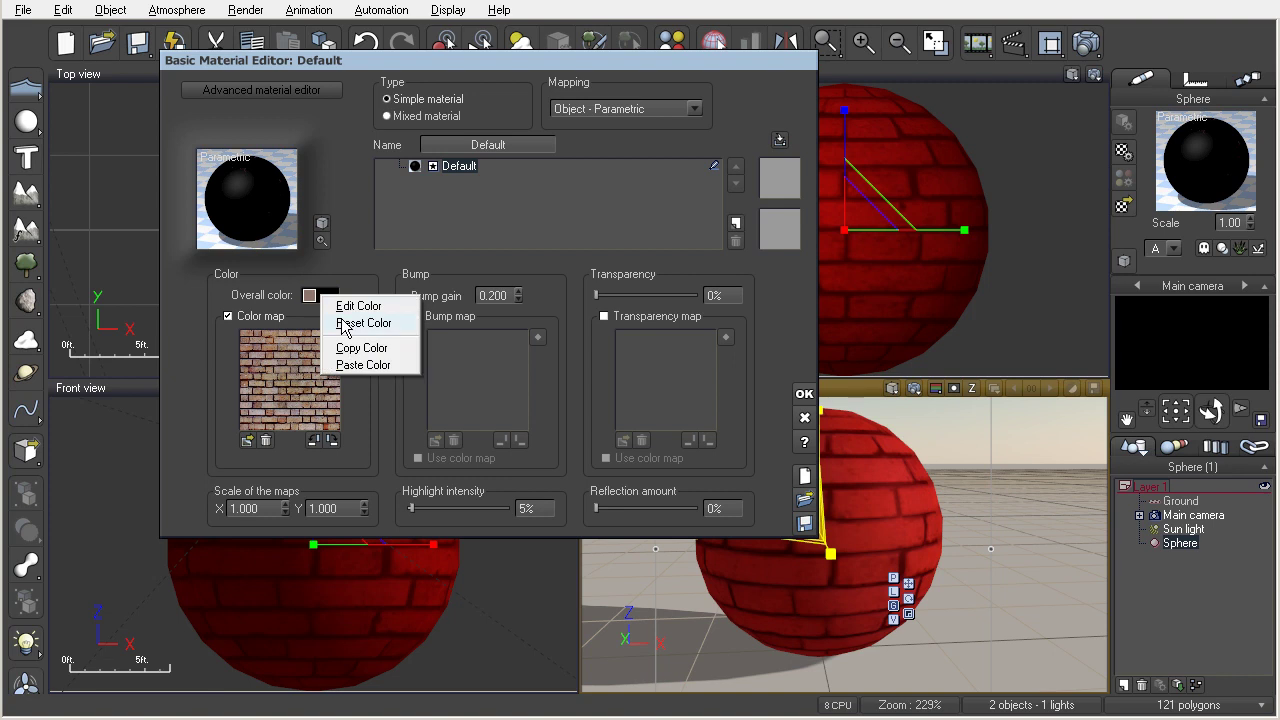
pyautogui.click(343, 321)
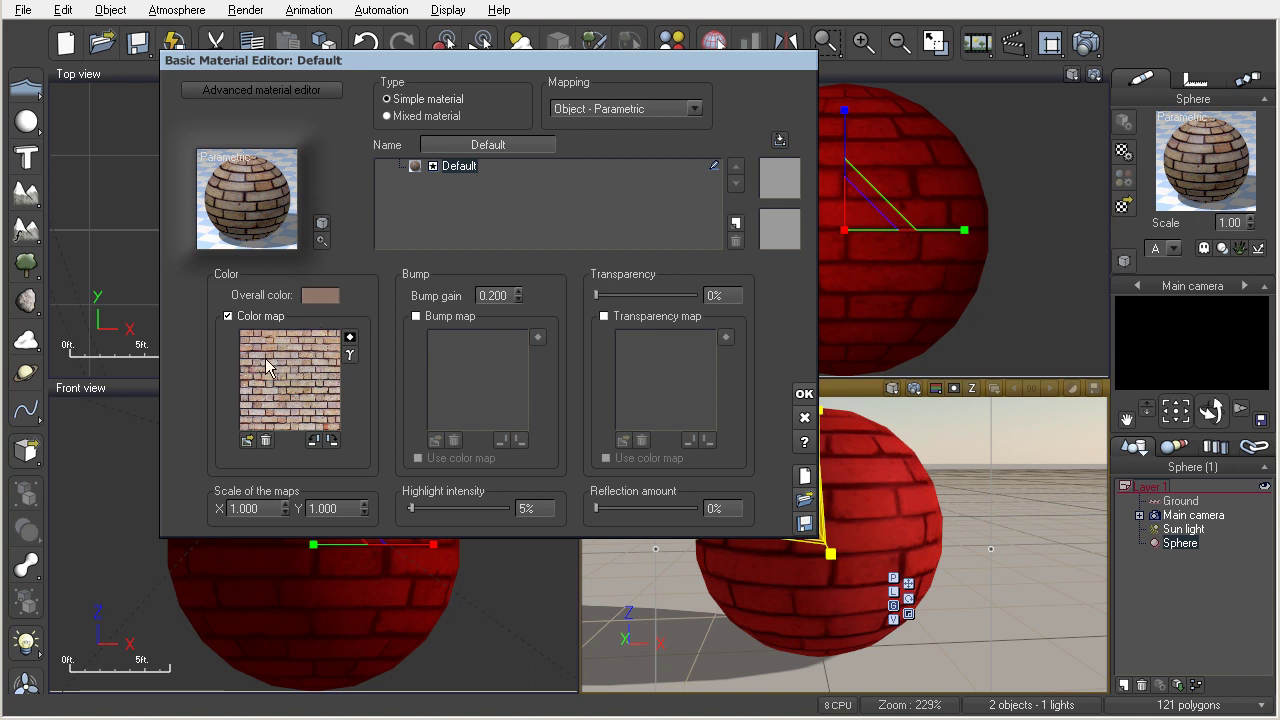
# - Tint the brick color map blue (Red 0, Green 12, Blue 141) through the overall color, and reset that color
pyautogui.click(316, 296)
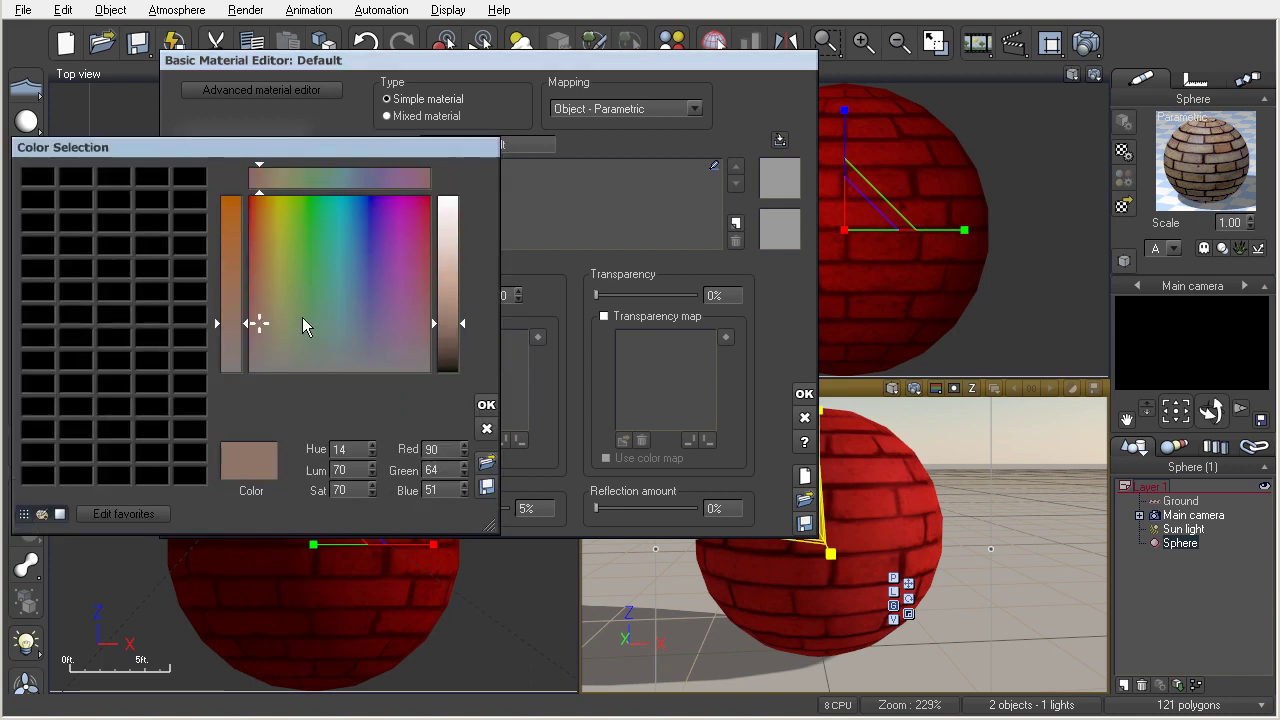
pyautogui.moveTo(349, 273); pyautogui.dragTo(366, 196)
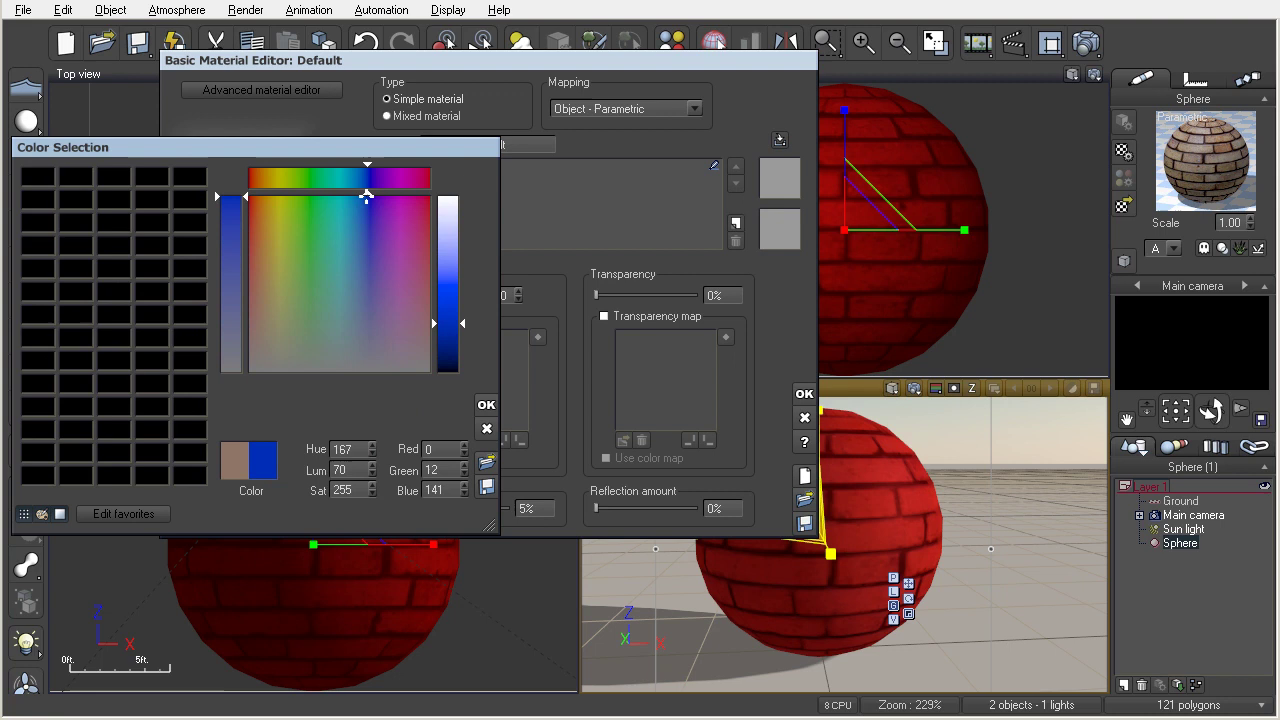
pyautogui.click(486, 405)
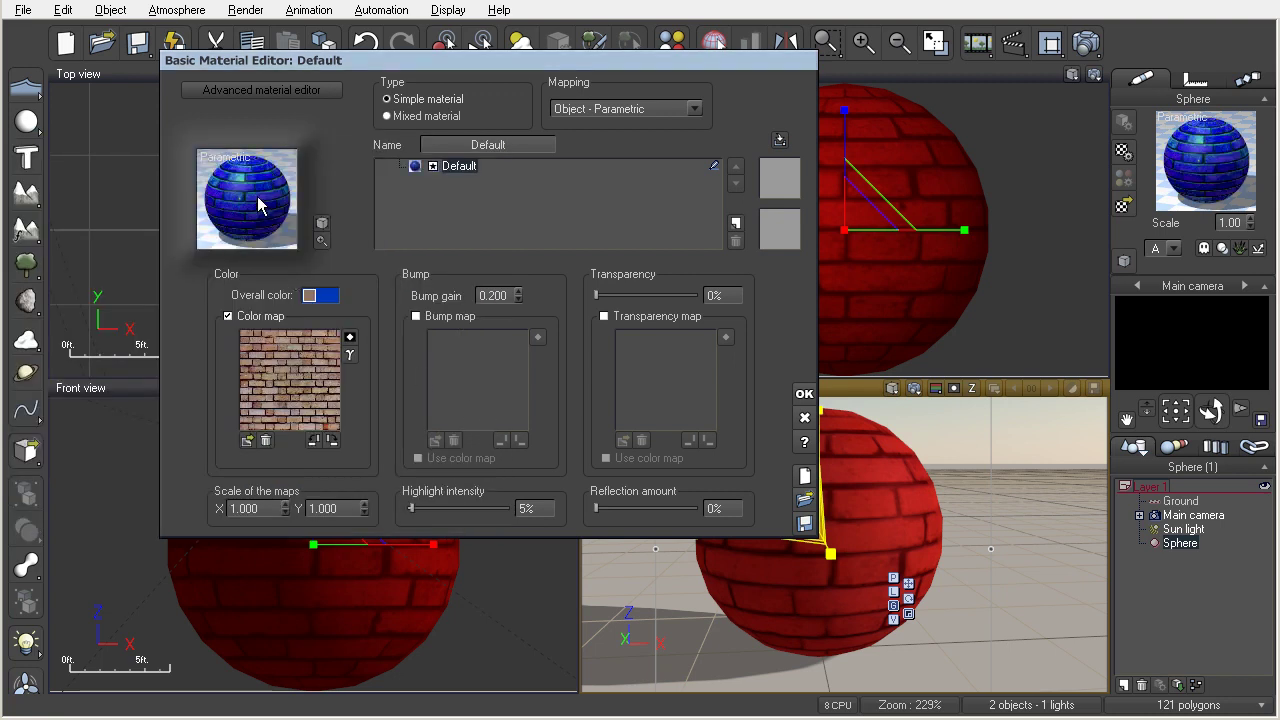
pyautogui.rightClick(317, 297)
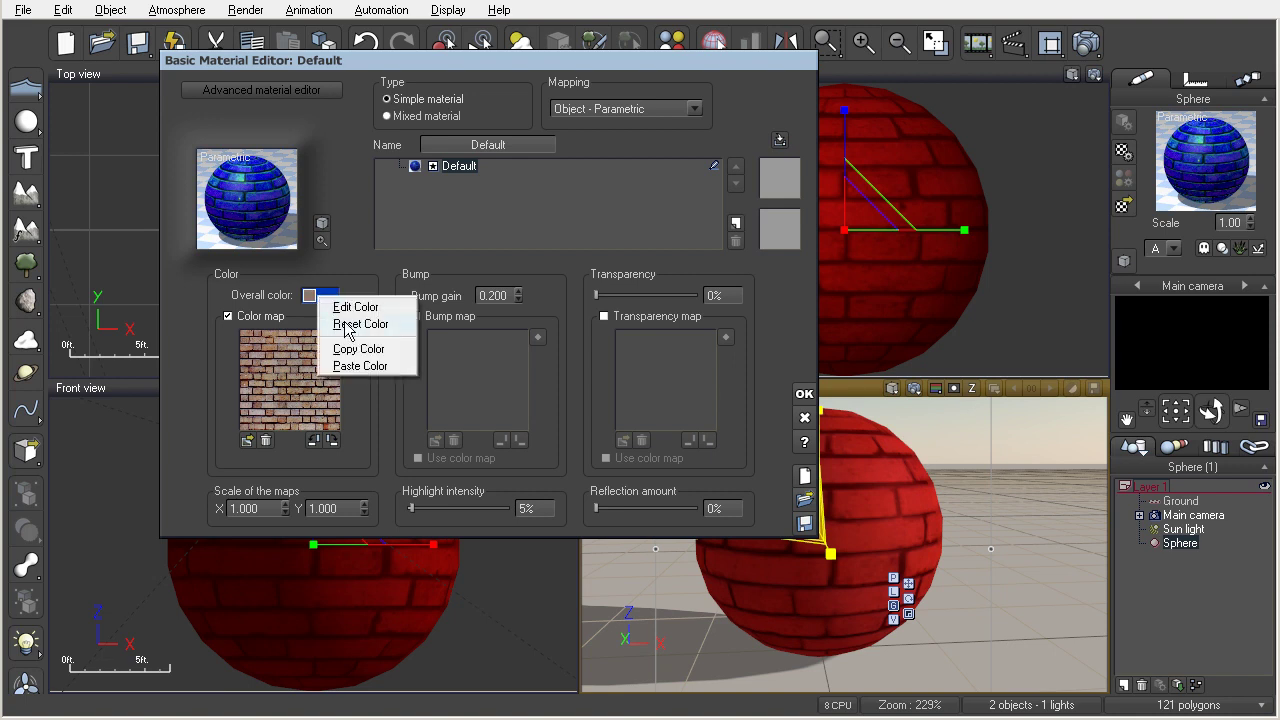
pyautogui.click(343, 324)
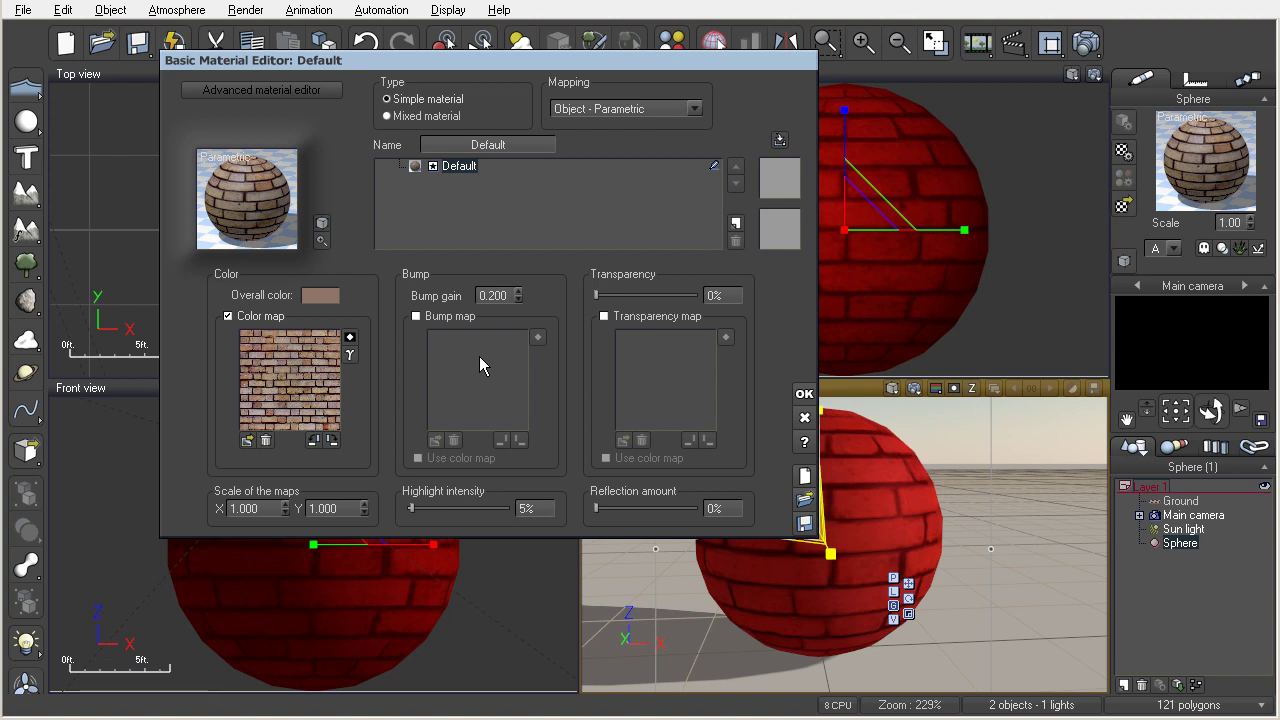
# - Enable the bump map and make it reuse the brick color map instead of loading a separate picture
pyautogui.click(416, 316)
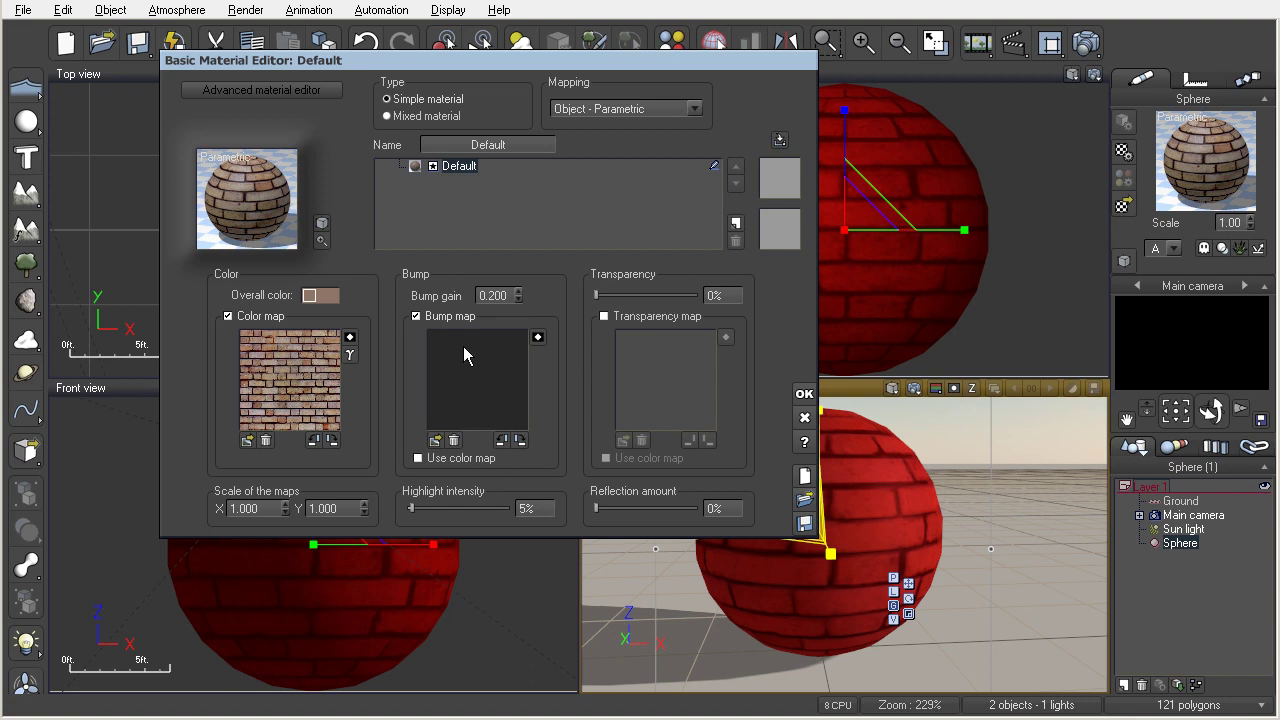
pyautogui.doubleClick(463, 346)
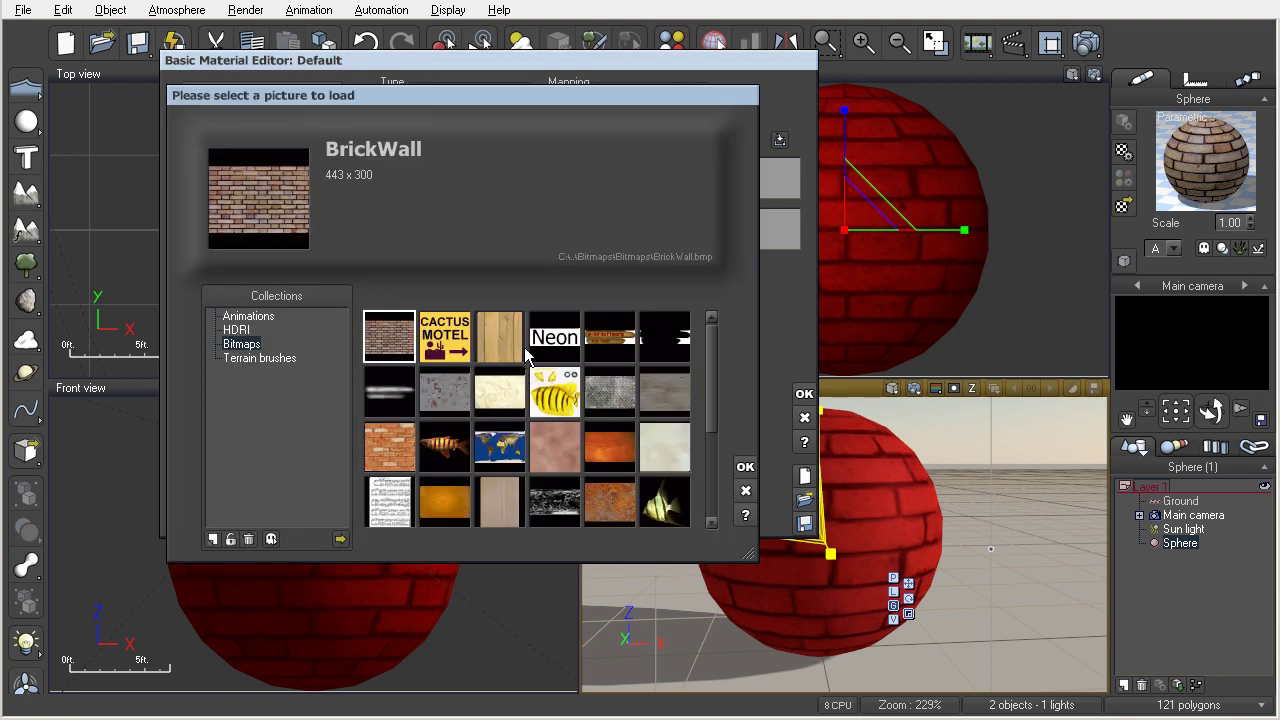
pyautogui.click(745, 490)
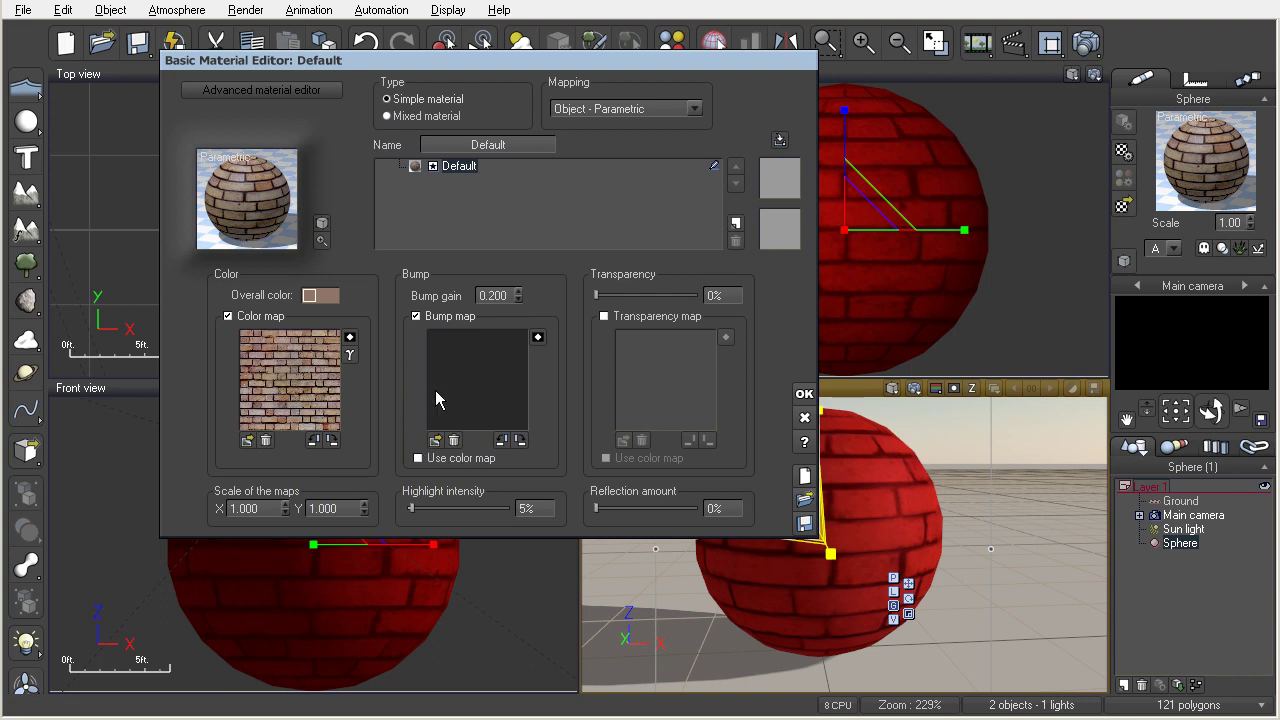
pyautogui.click(418, 458)
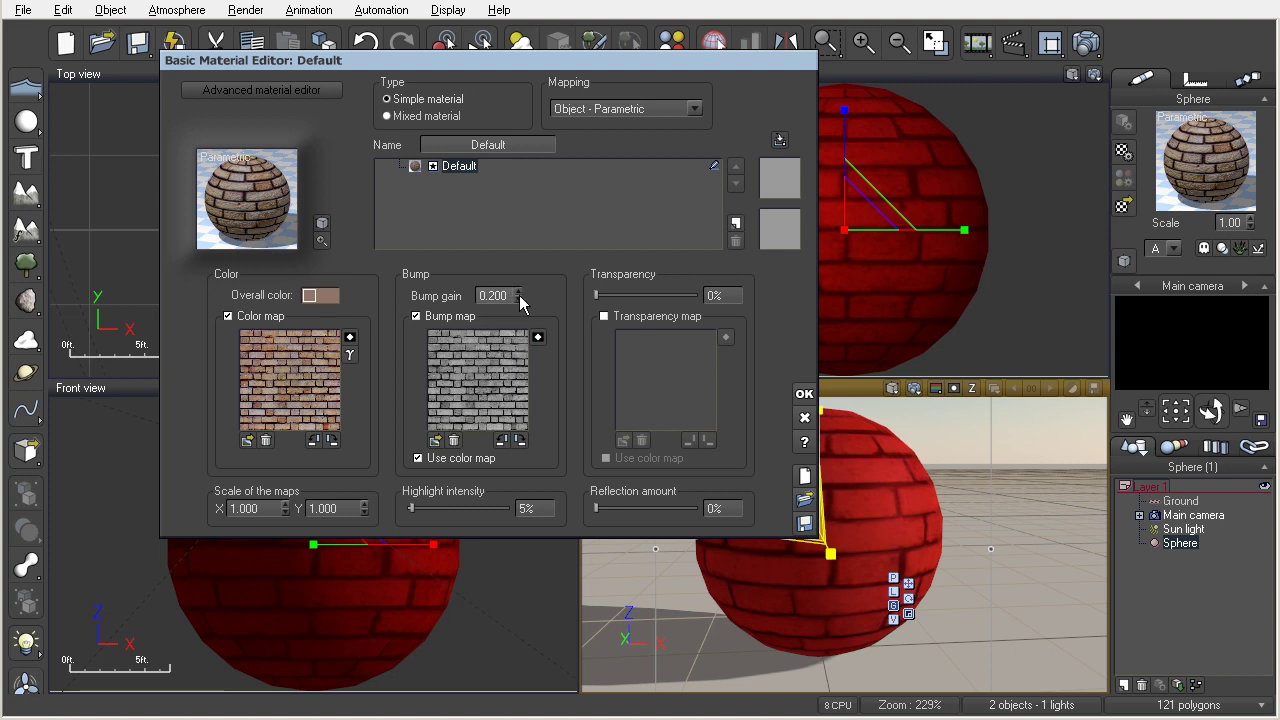
# - Try a much stronger bump gain on the brick material, and set the gain to 1
pyautogui.moveTo(519, 296); pyautogui.dragTo(519, 234)
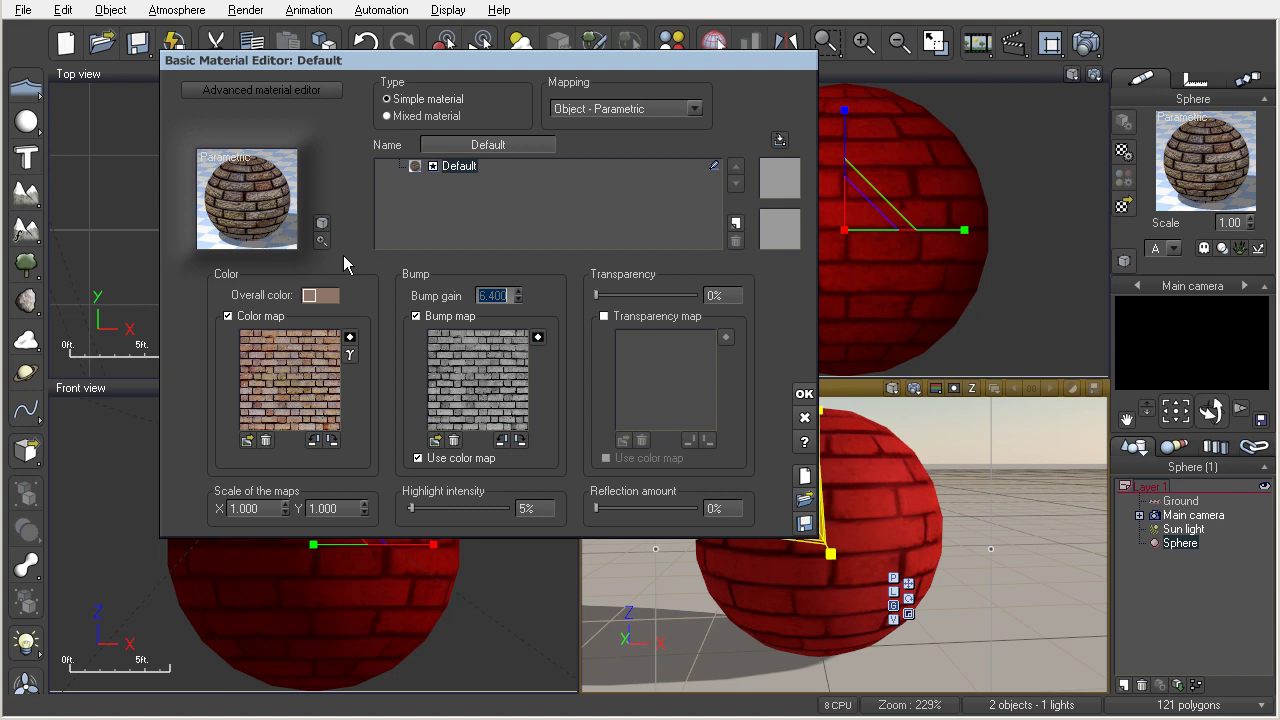
pyautogui.click(511, 297)
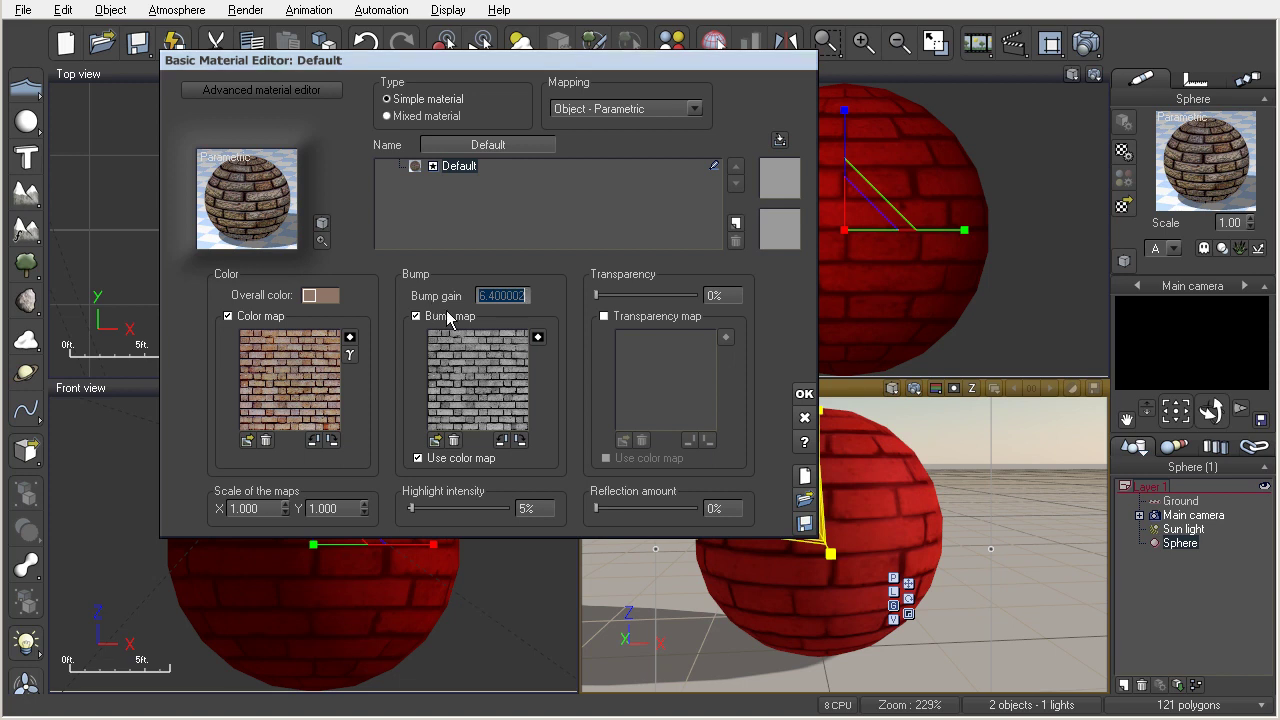
pyautogui.write('1')
pyautogui.press('Return')
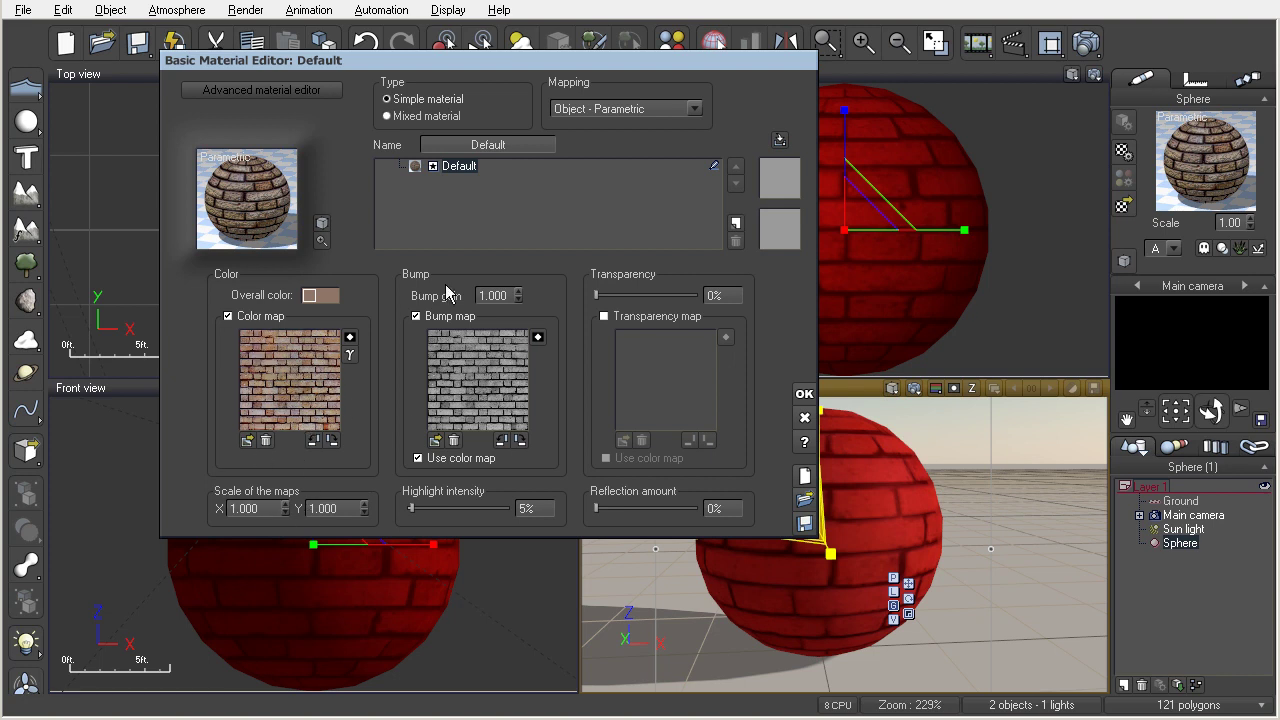
# - Raise the brick material's highlight intensity to 54%
pyautogui.click(526, 508)
pyautogui.moveTo(411, 508); pyautogui.dragTo(451, 508)
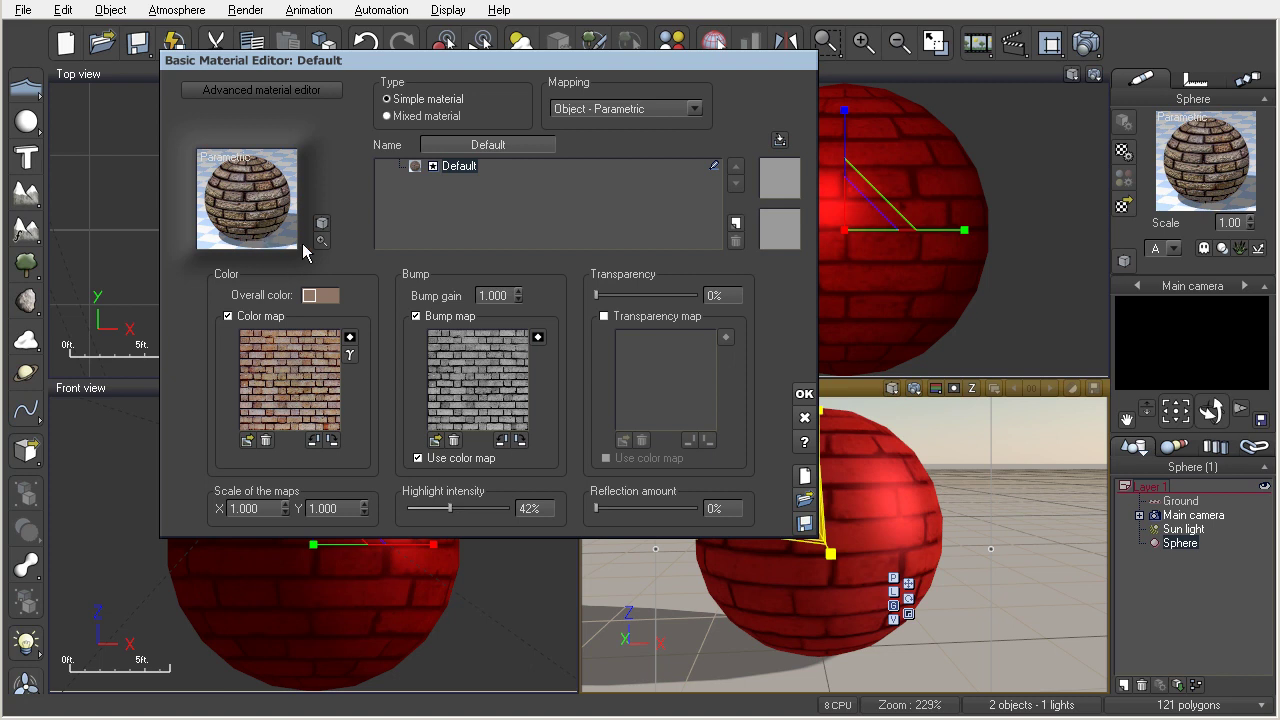
pyautogui.moveTo(451, 508); pyautogui.dragTo(462, 508)
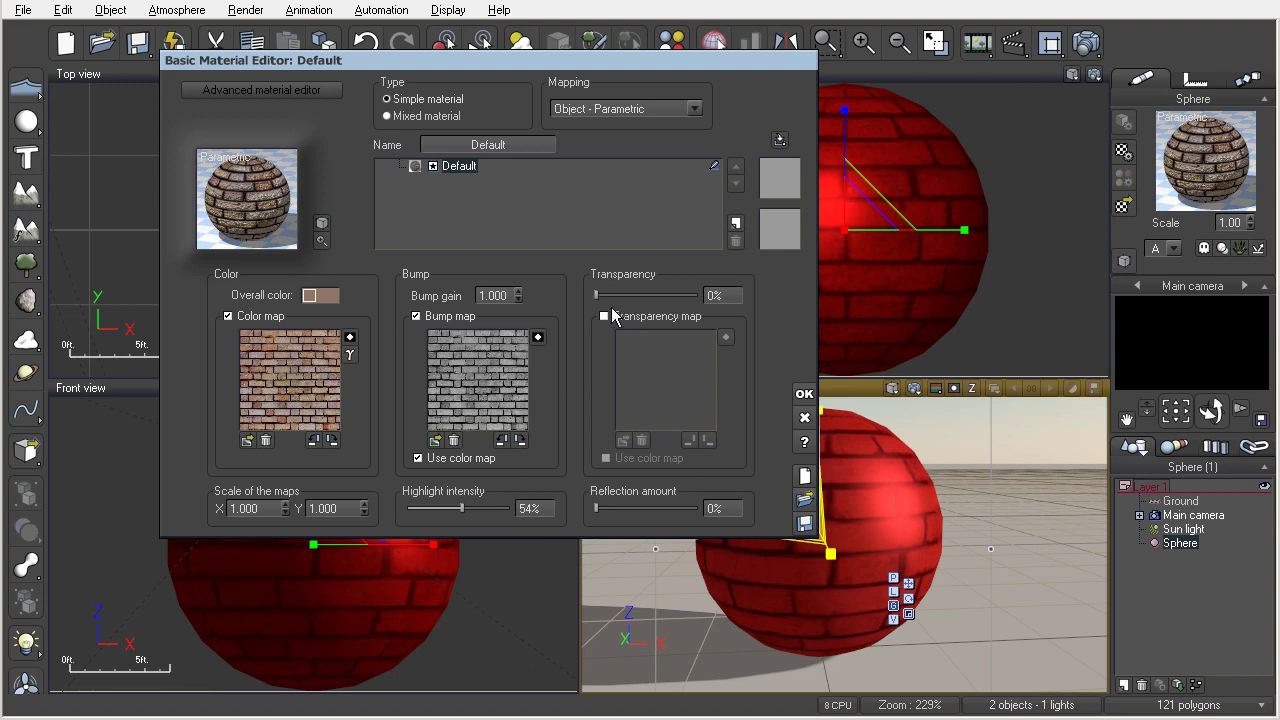
# - Enable the transparency map and load Alpha_01.psd from the project's Textures folder into it
pyautogui.moveTo(603, 297)
pyautogui.mouseDown()
pyautogui.moveTo(654, 295)
pyautogui.moveTo(596, 295)
pyautogui.mouseUp()
pyautogui.click(604, 316)
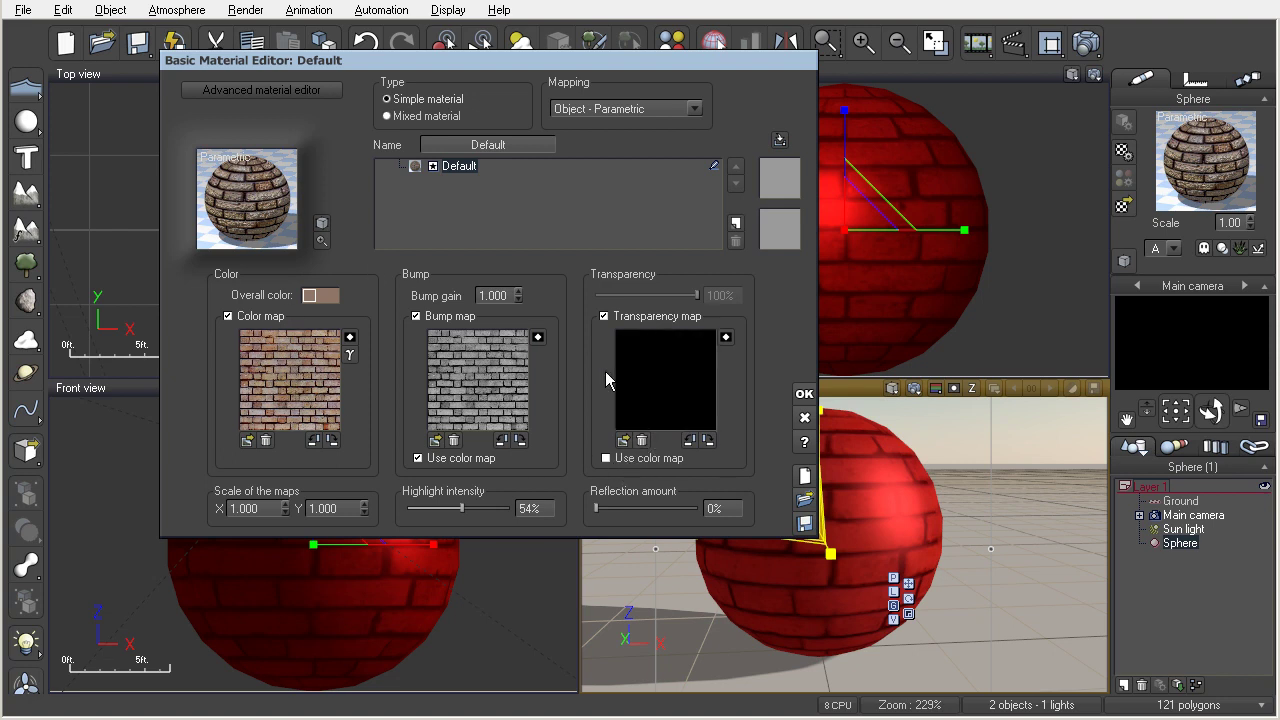
pyautogui.click(622, 441)
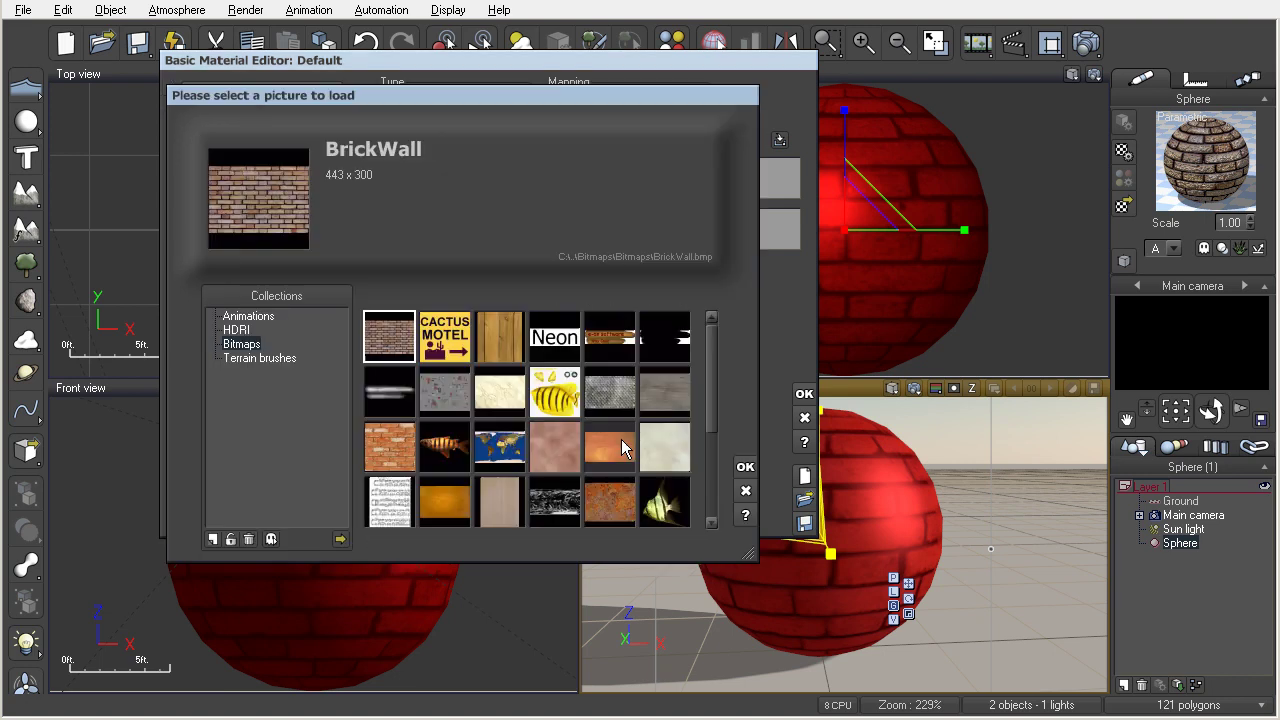
pyautogui.click(340, 539)
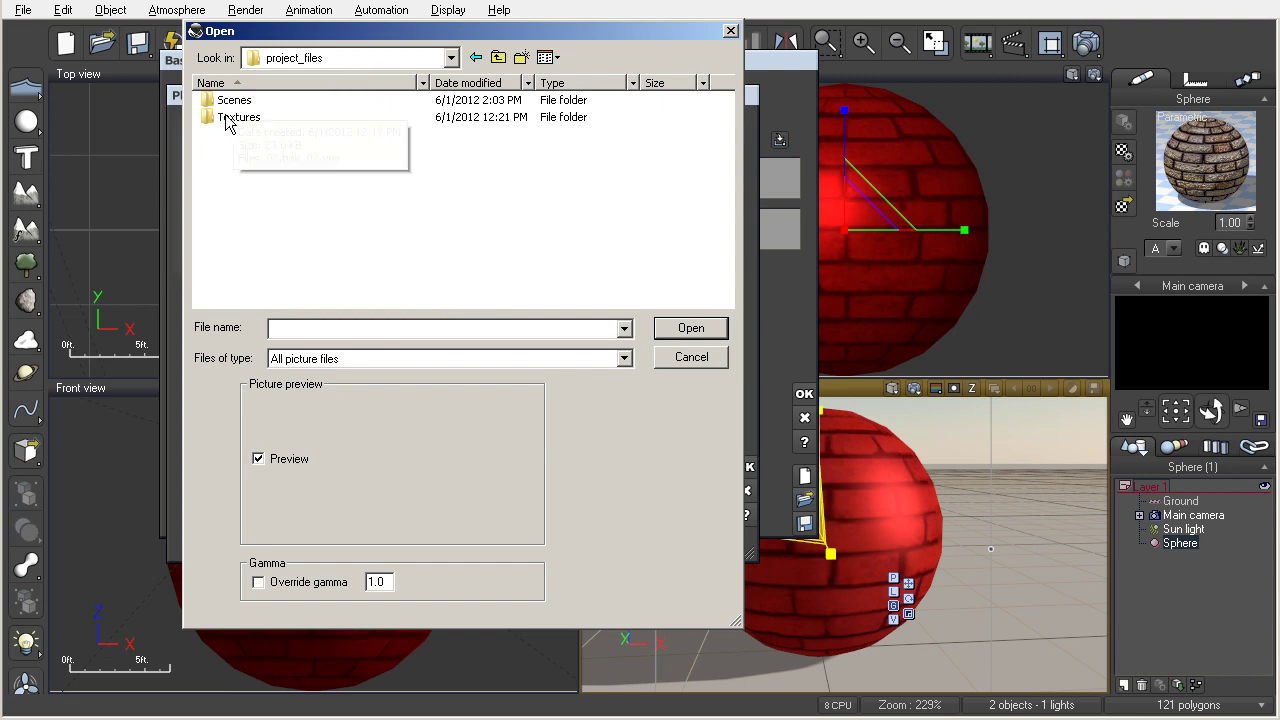
pyautogui.doubleClick(230, 117)
pyautogui.click(235, 125)
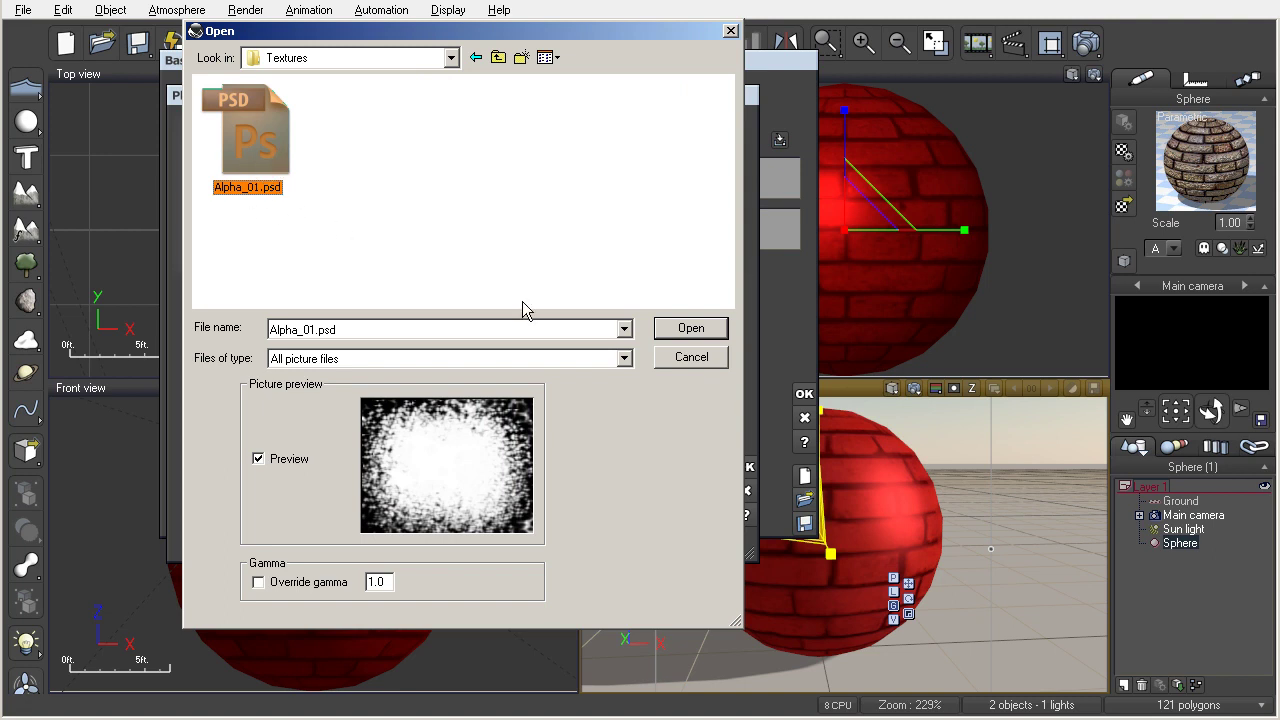
pyautogui.click(691, 330)
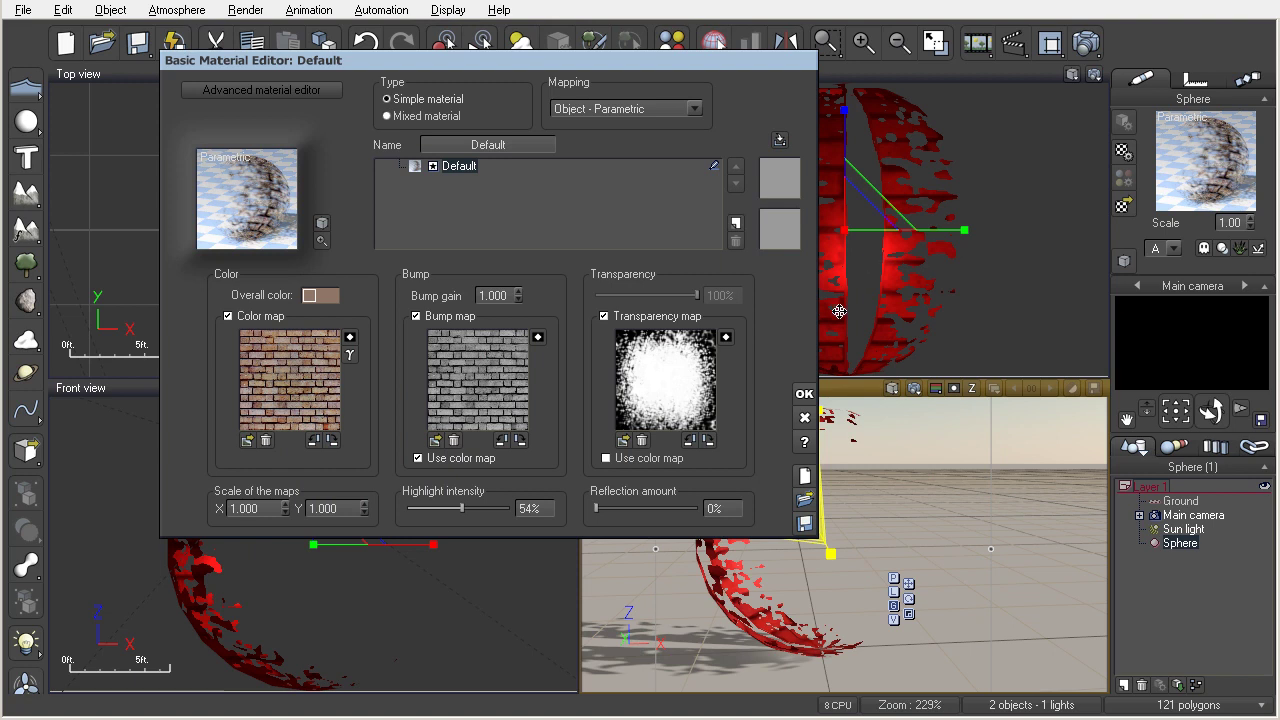
# - Accept the sphere's material settings and render the main camera view
pyautogui.click(805, 394)
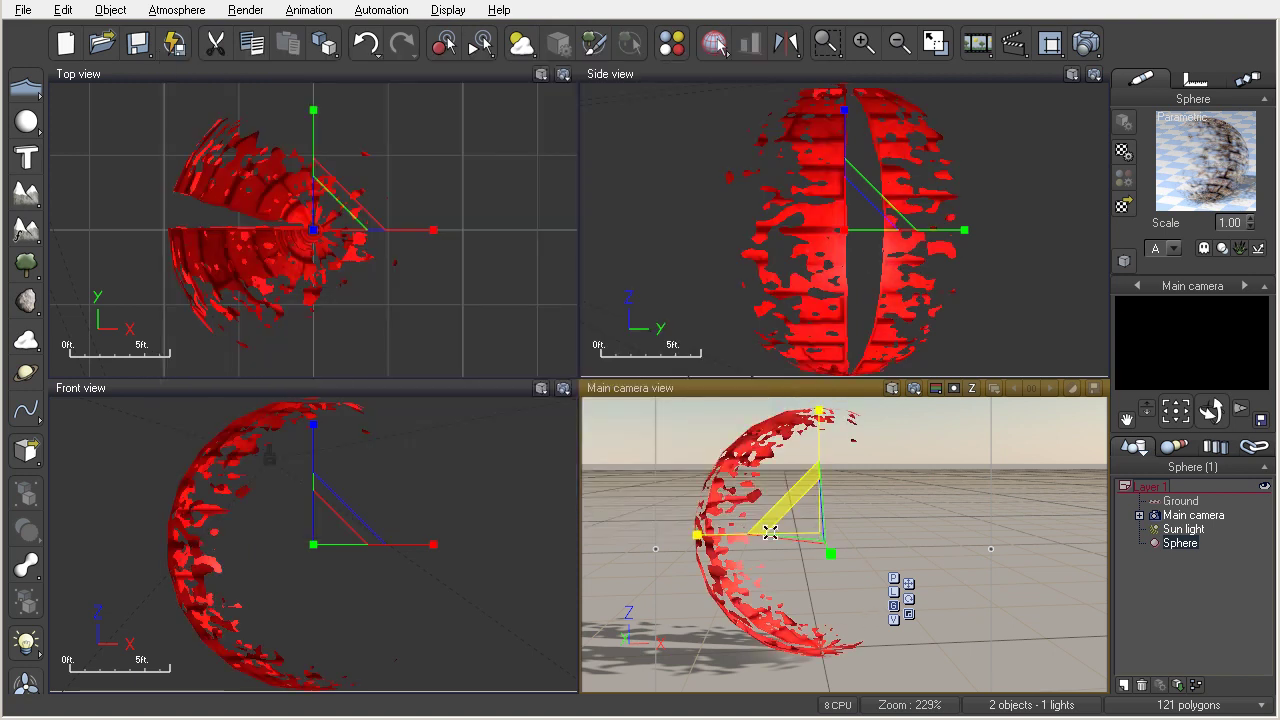
pyautogui.click(913, 389)
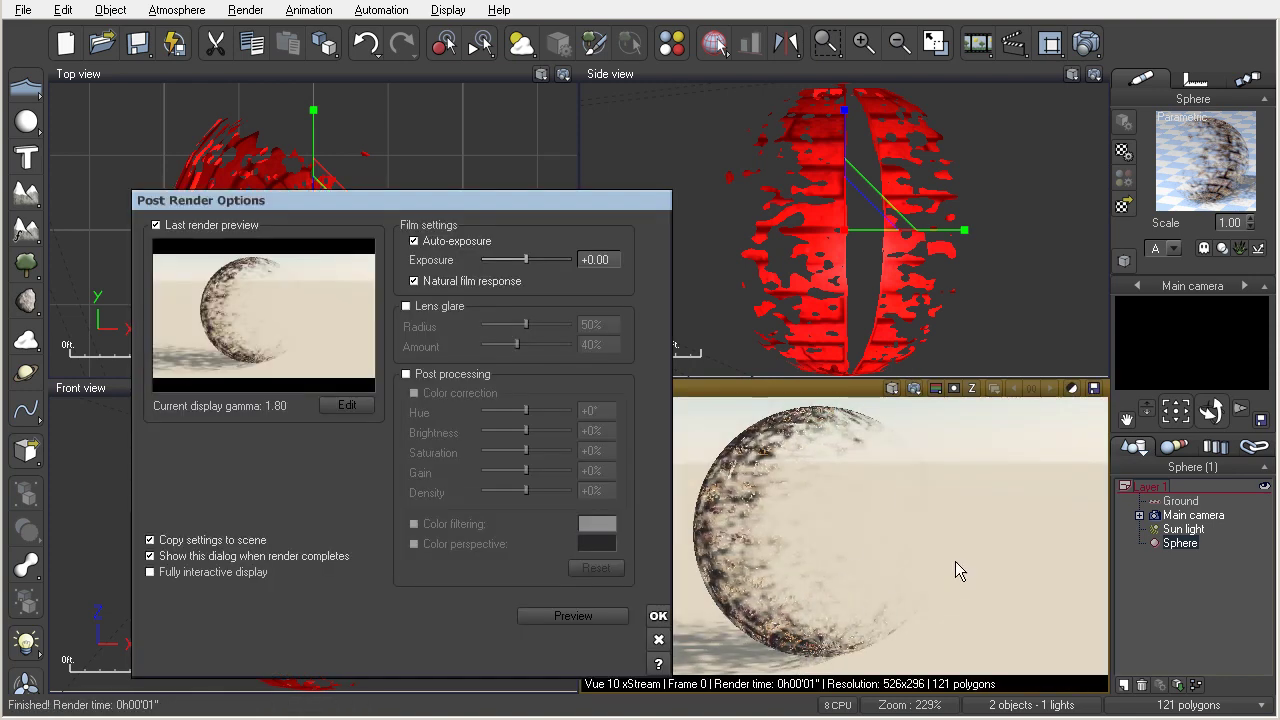
# - Close the post render options and disable the transparency map in the sphere's material
pyautogui.click(657, 617)
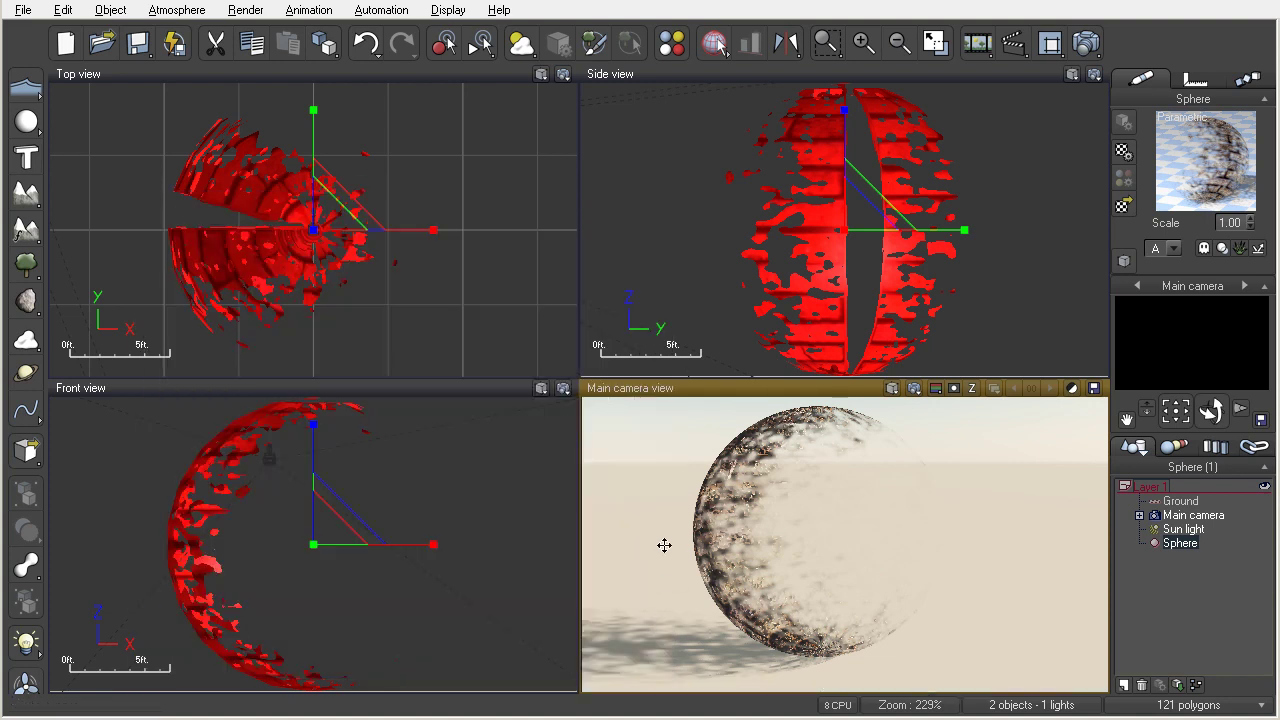
pyautogui.click(1133, 168)
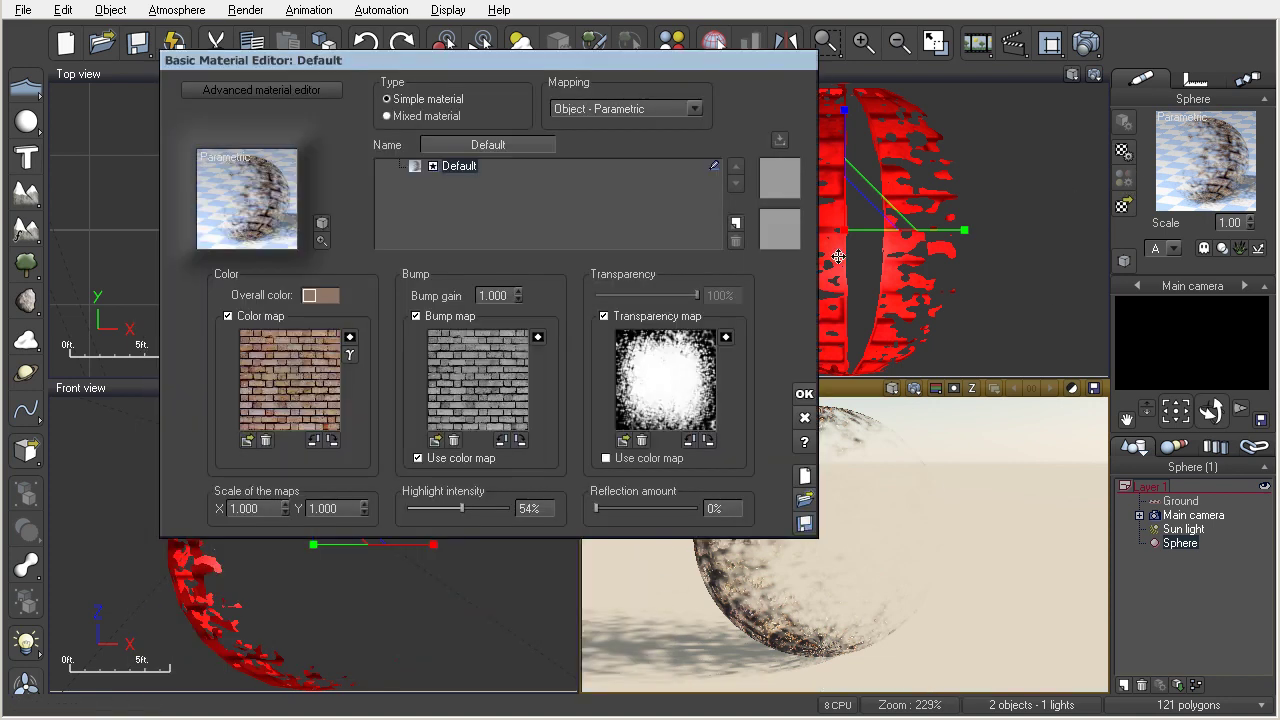
pyautogui.click(604, 316)
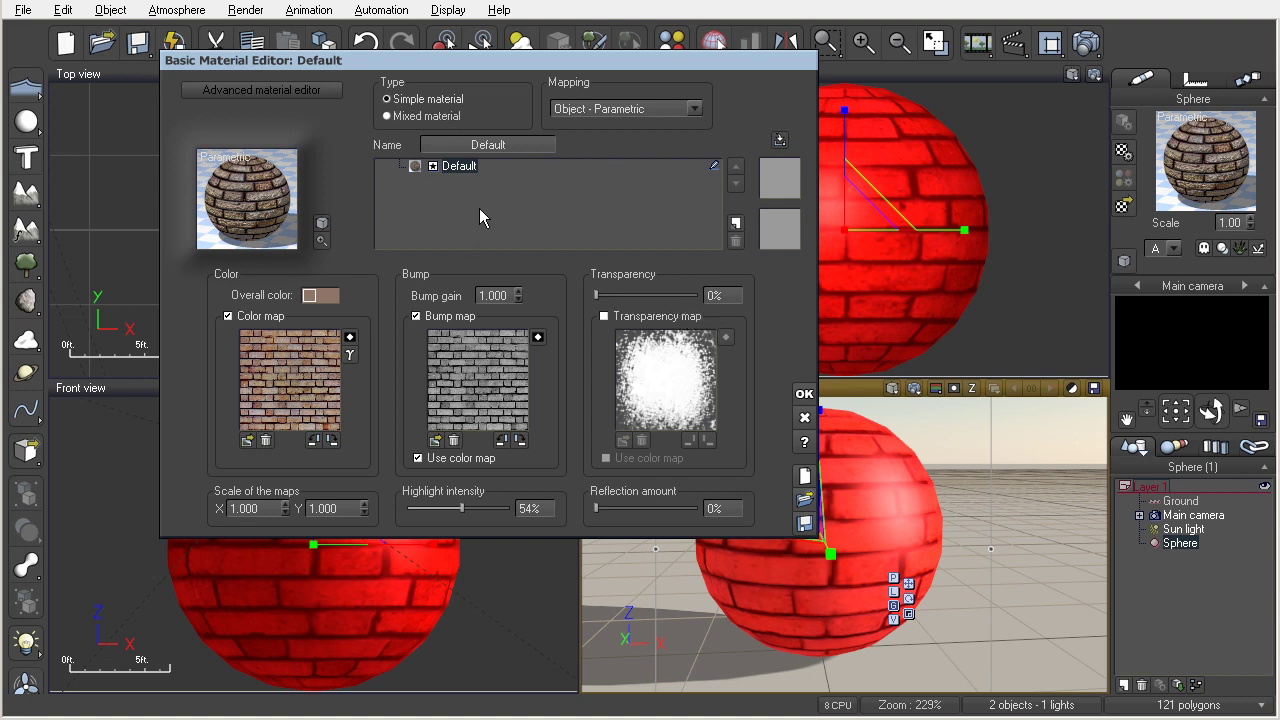
# - Change the sphere's material to a mixed material and review its hierarchy, finishing on the second component, Material
pyautogui.click(390, 117)
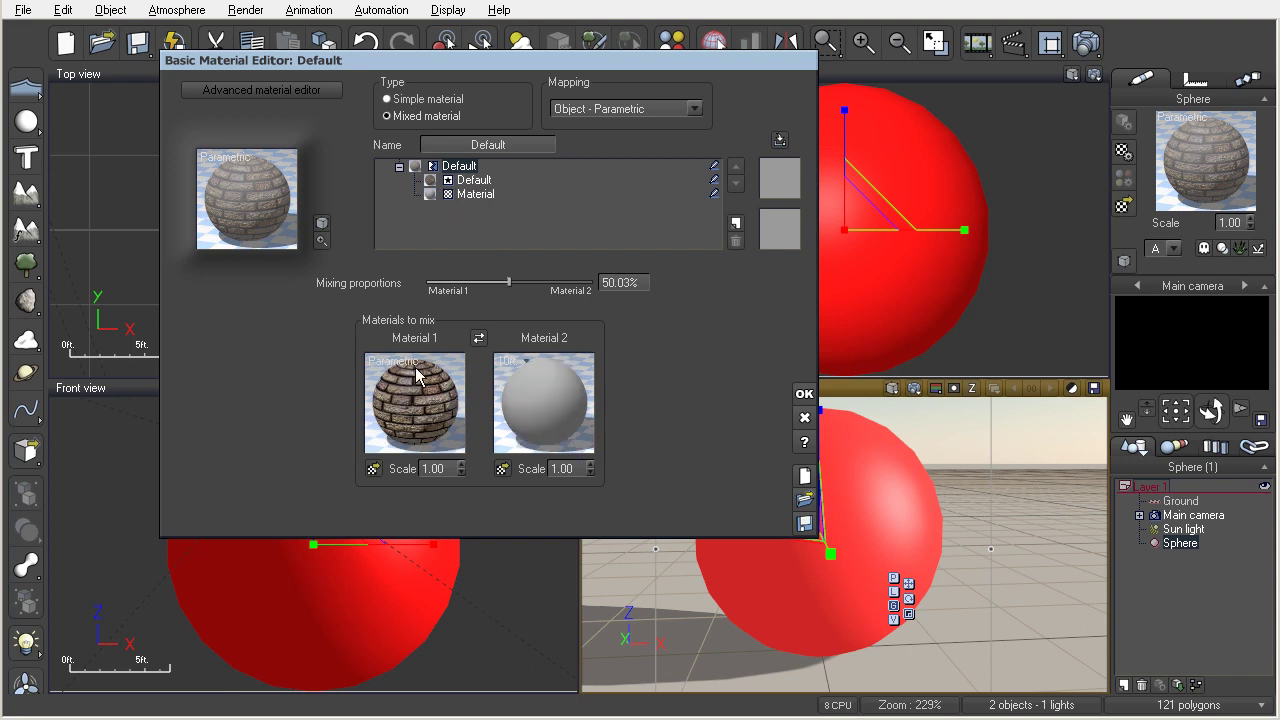
pyautogui.doubleClick(551, 393)
pyautogui.moveTo(497, 302); pyautogui.dragTo(482, 56)
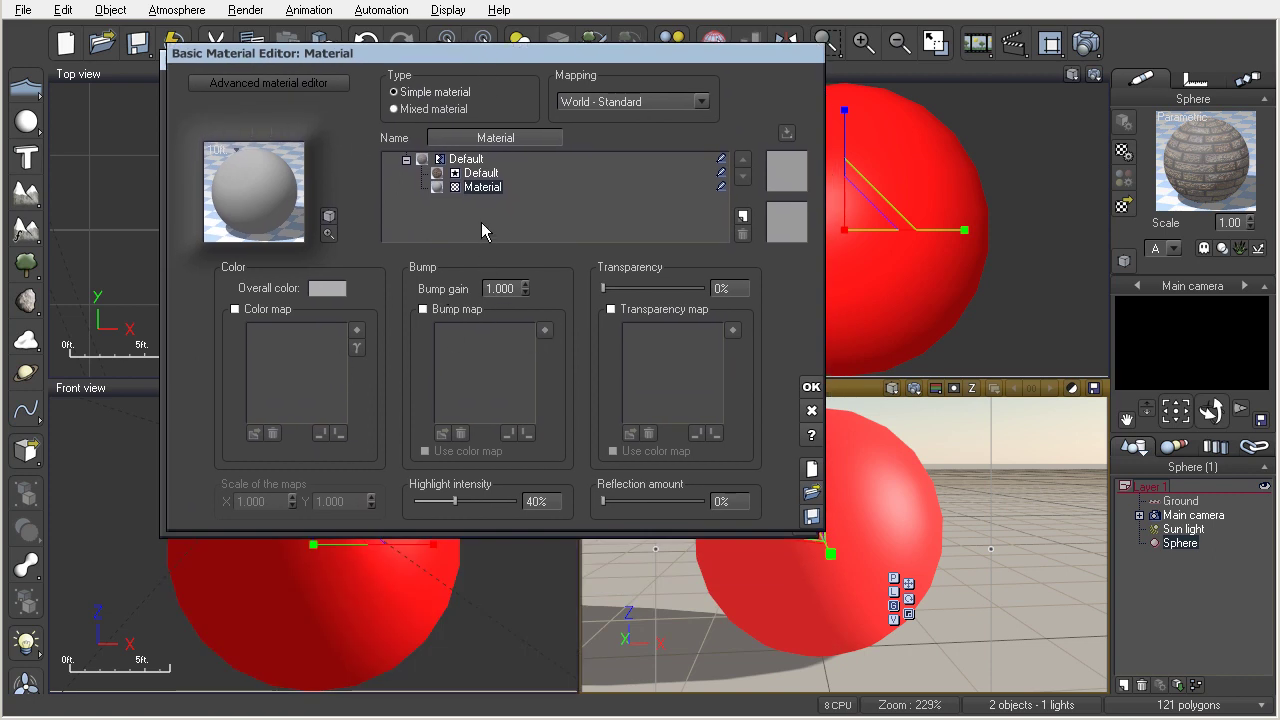
pyautogui.click(452, 163)
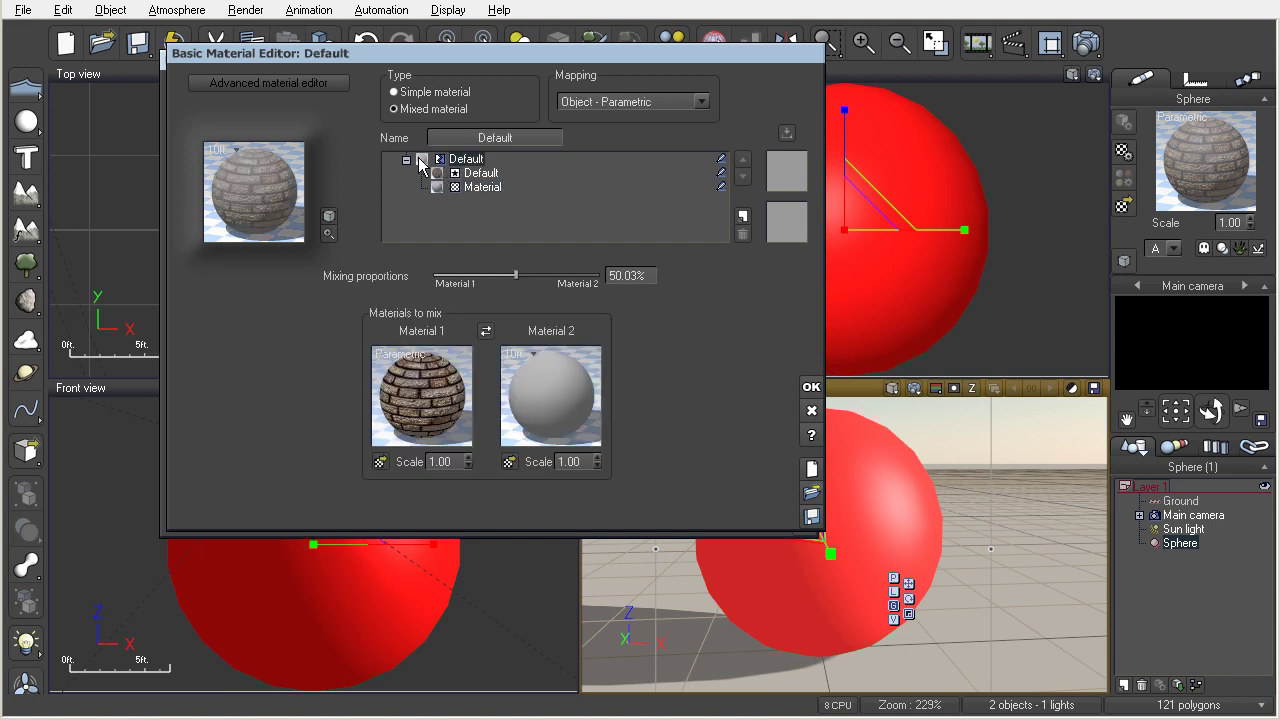
pyautogui.click(478, 174)
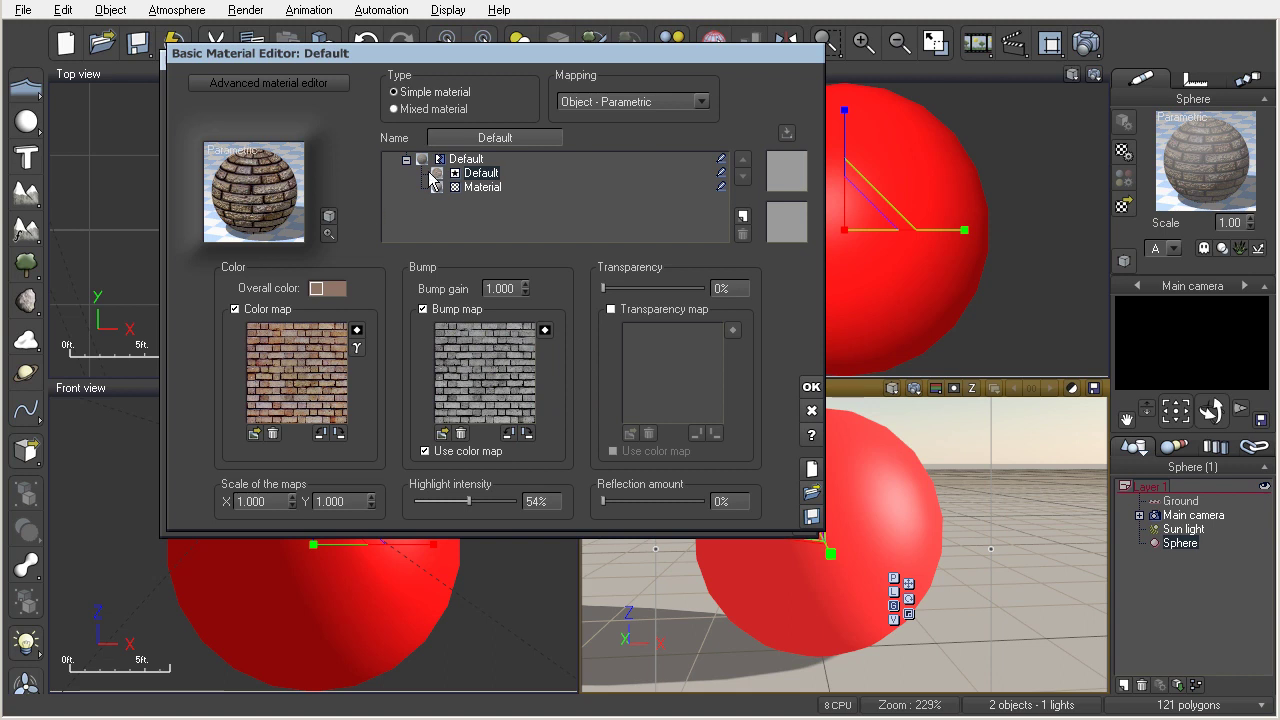
pyautogui.click(474, 187)
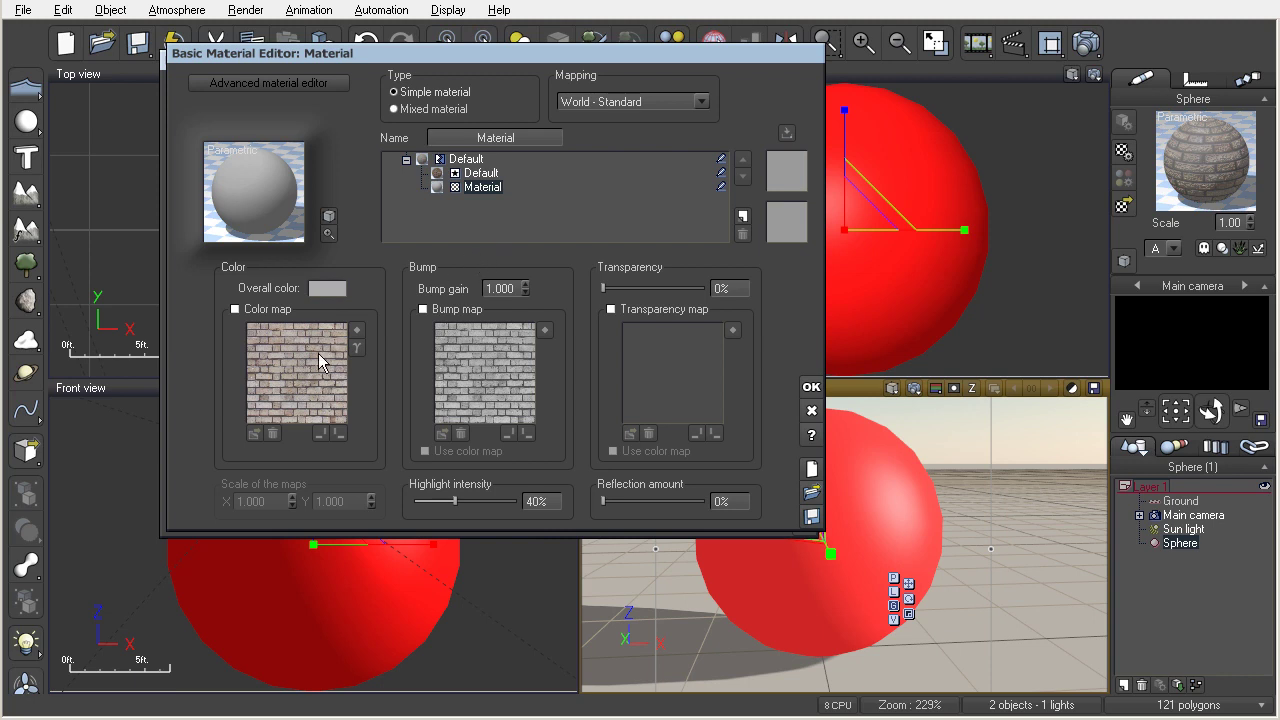
# - Enable the second material's color map and load the orange-red brick picture from the Bitmaps collection into it
pyautogui.click(235, 309)
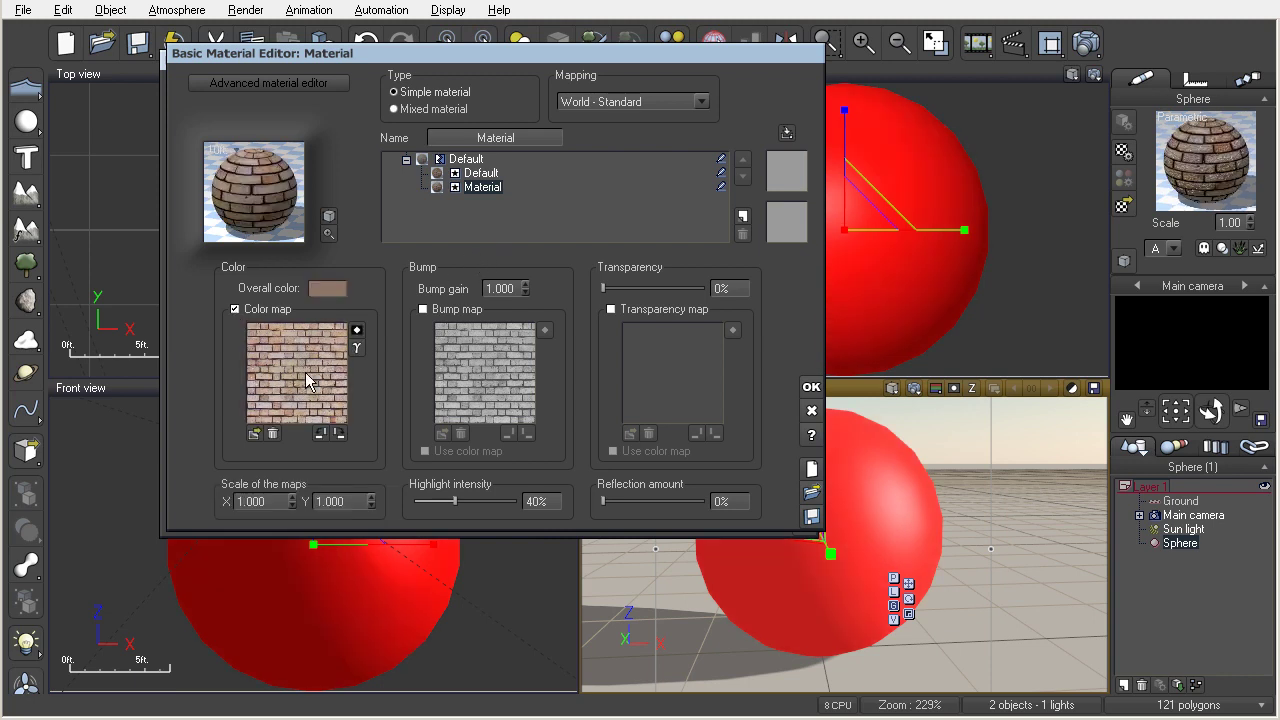
pyautogui.click(255, 437)
pyautogui.click(496, 338)
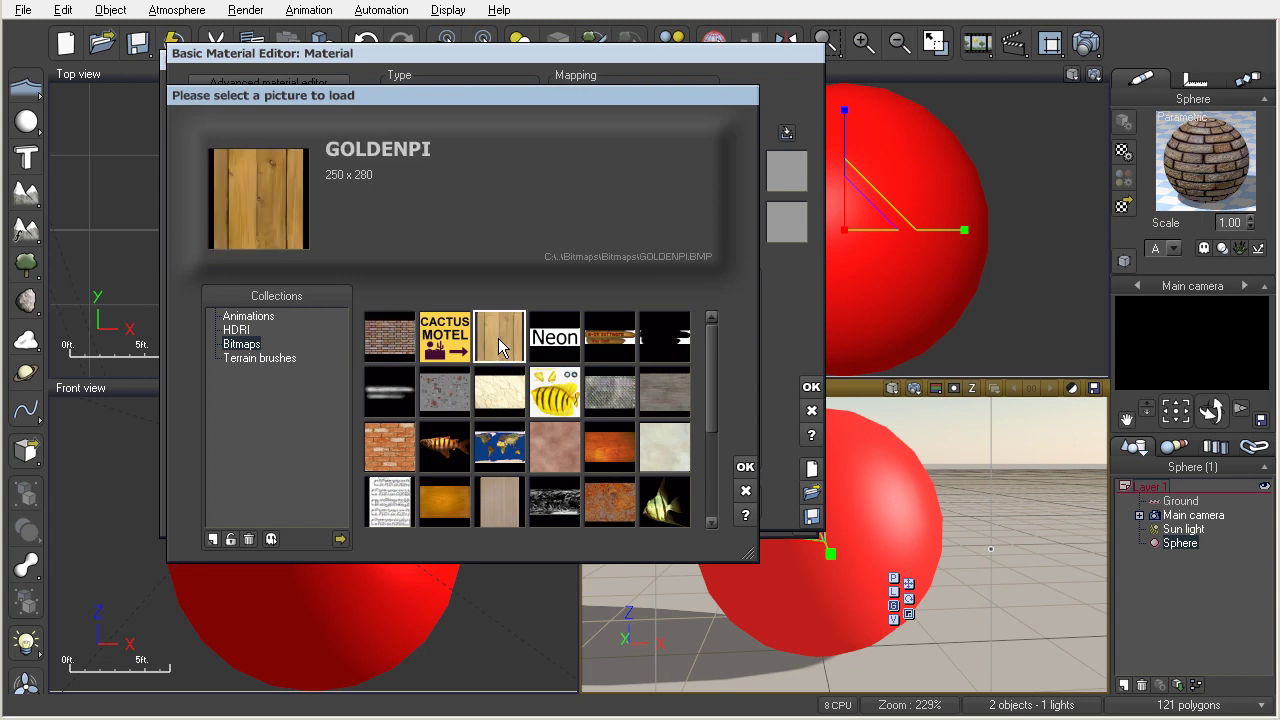
pyautogui.click(391, 447)
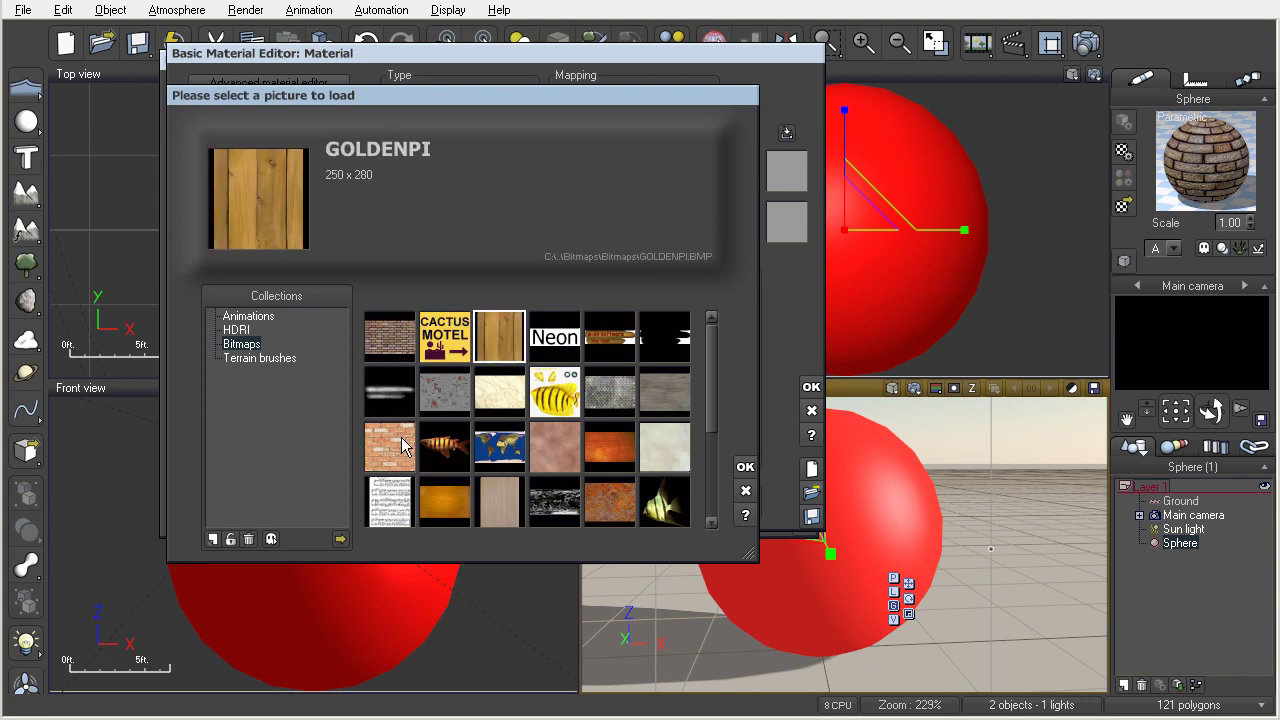
pyautogui.doubleClick(391, 446)
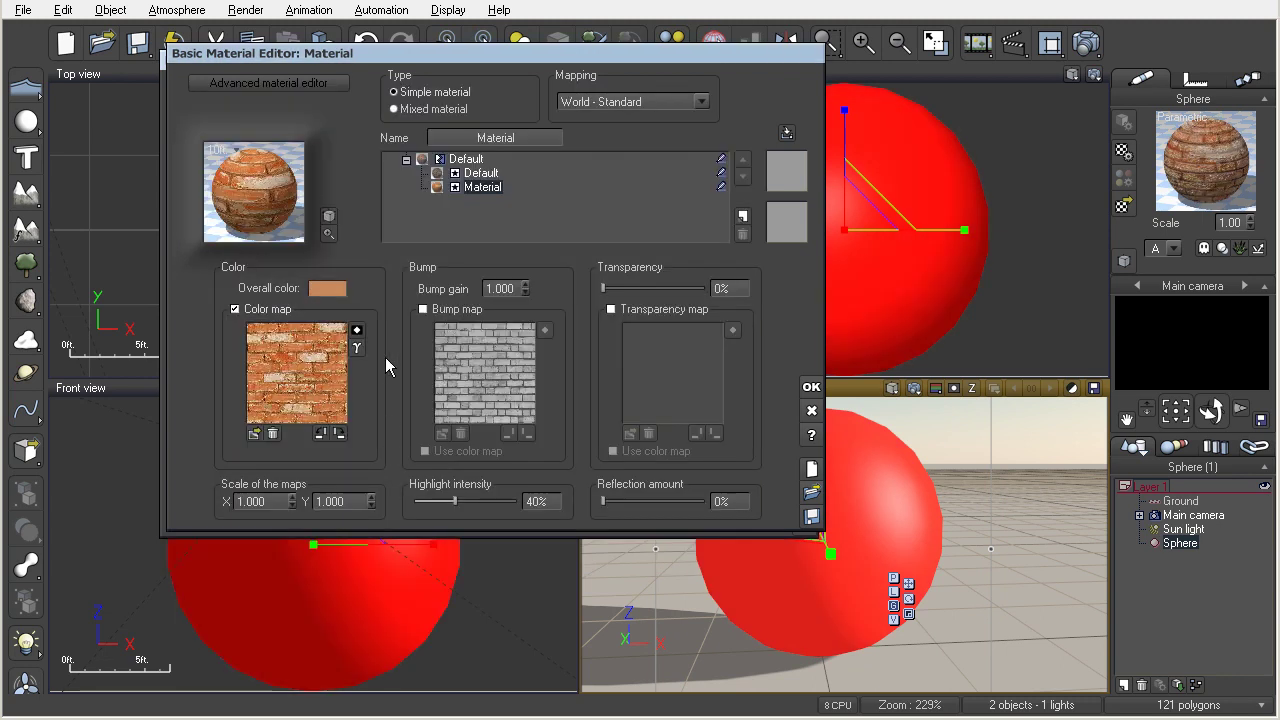
# - Enable the second material's bump map, make it use the color map, and accept that material
pyautogui.click(422, 310)
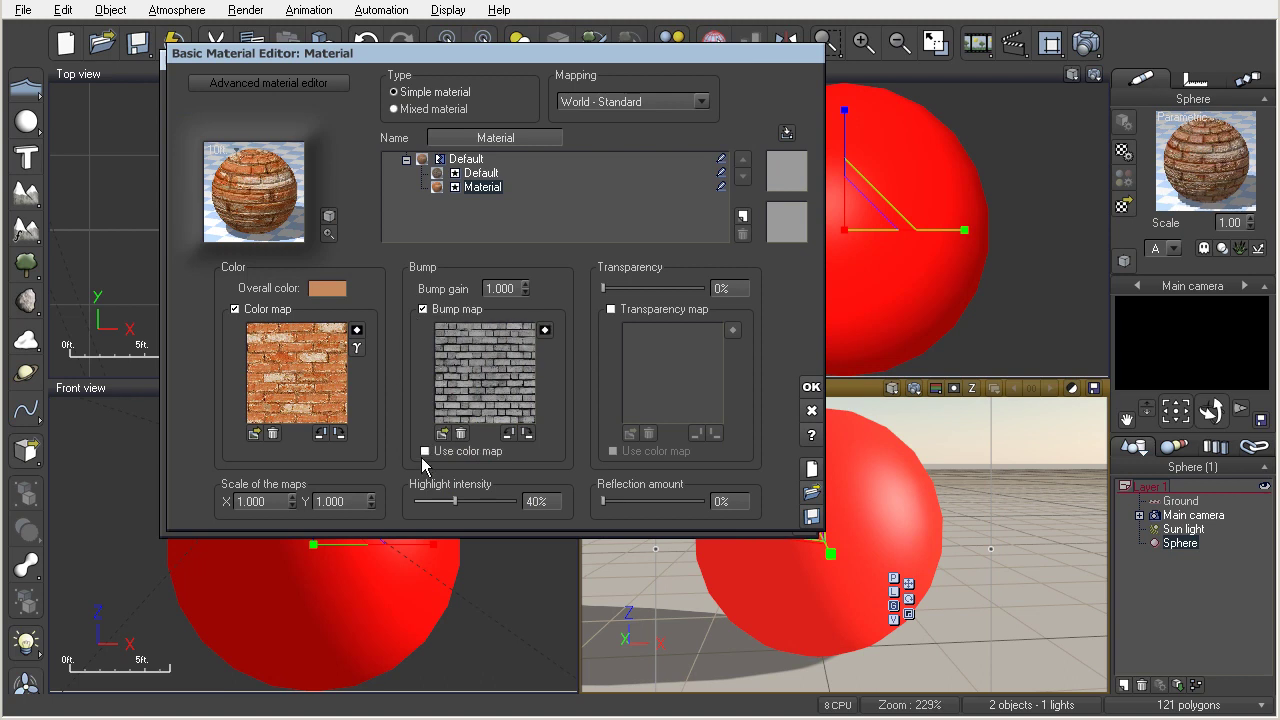
pyautogui.click(424, 451)
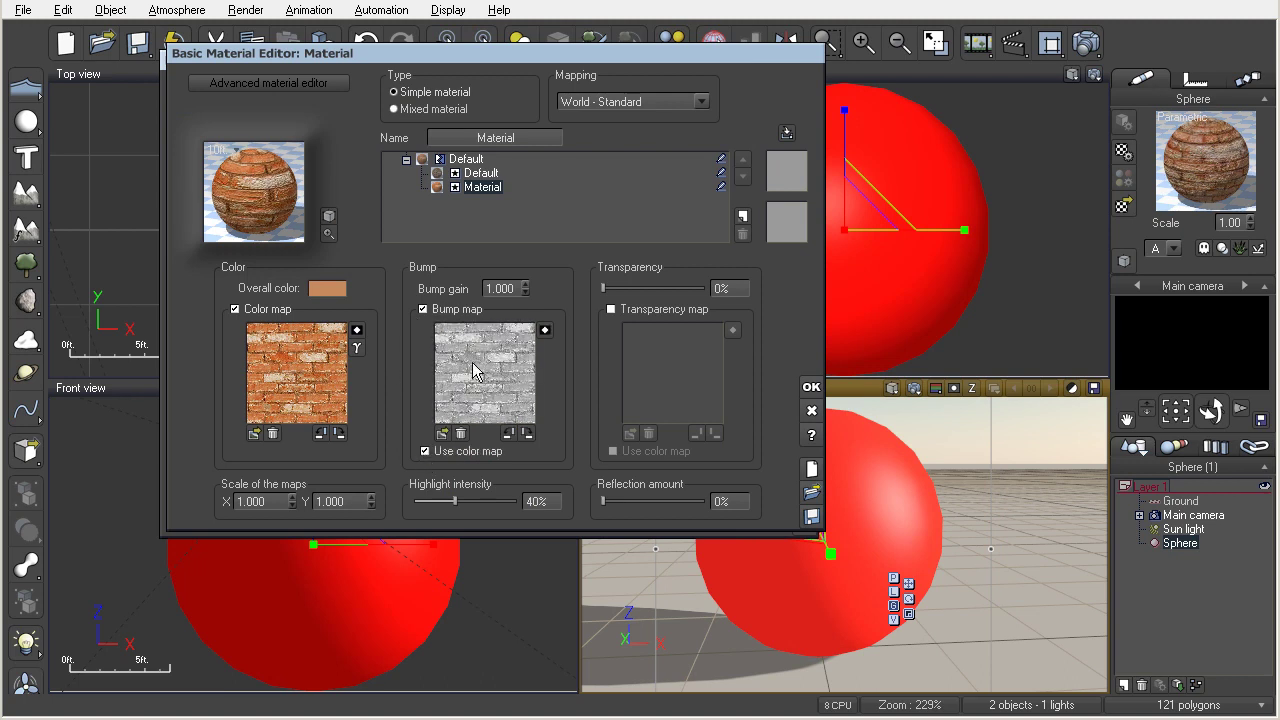
pyautogui.click(812, 388)
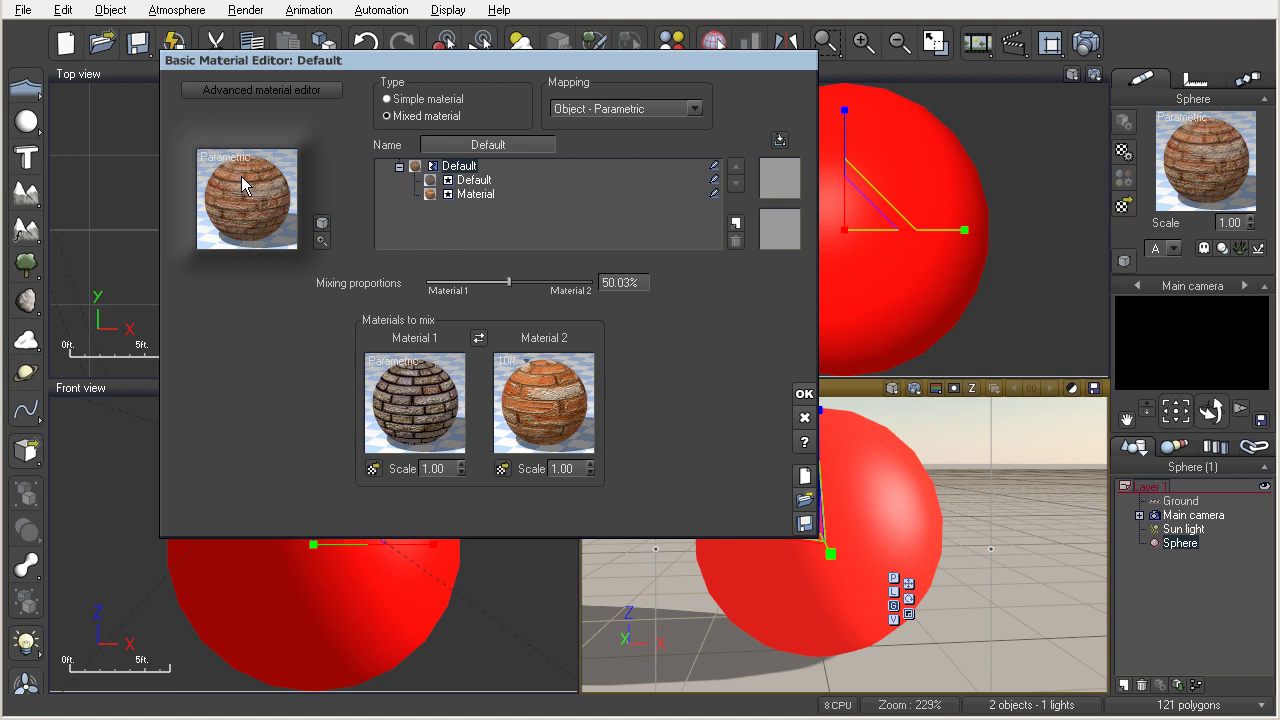
# - Accept the mixed brick material and render the main camera view, accepting the post render options
pyautogui.click(803, 393)
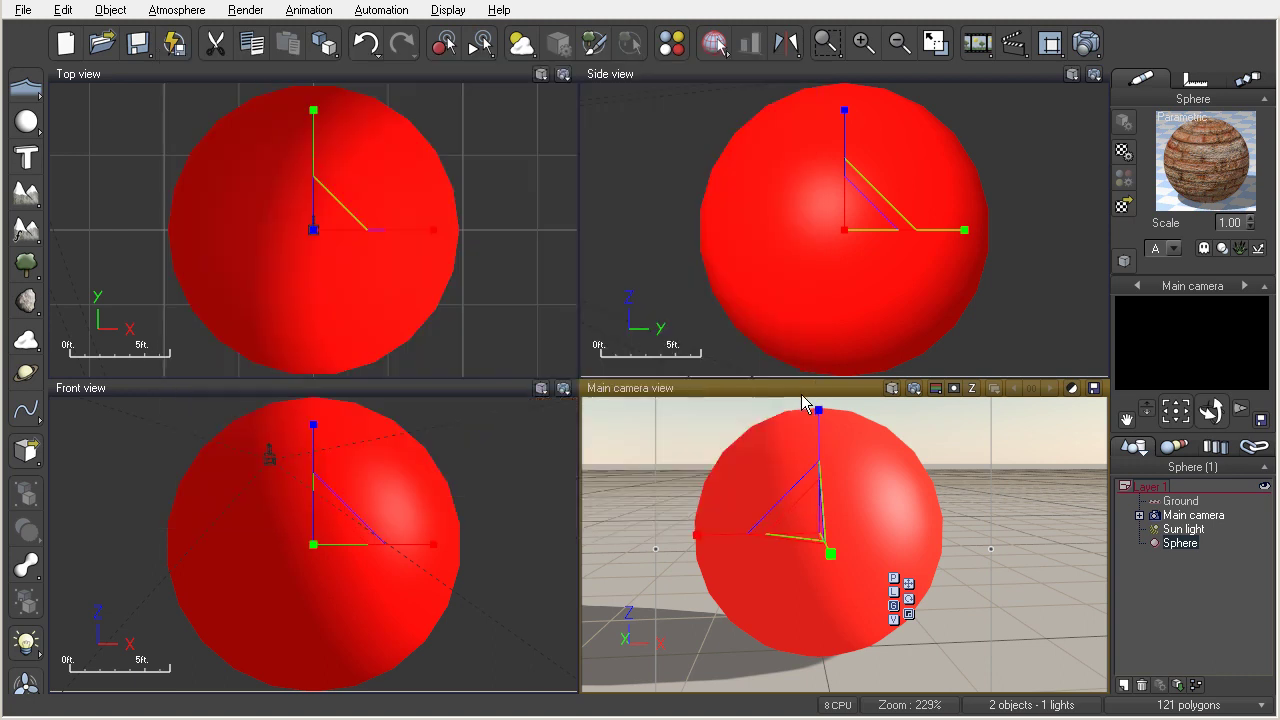
pyautogui.click(914, 389)
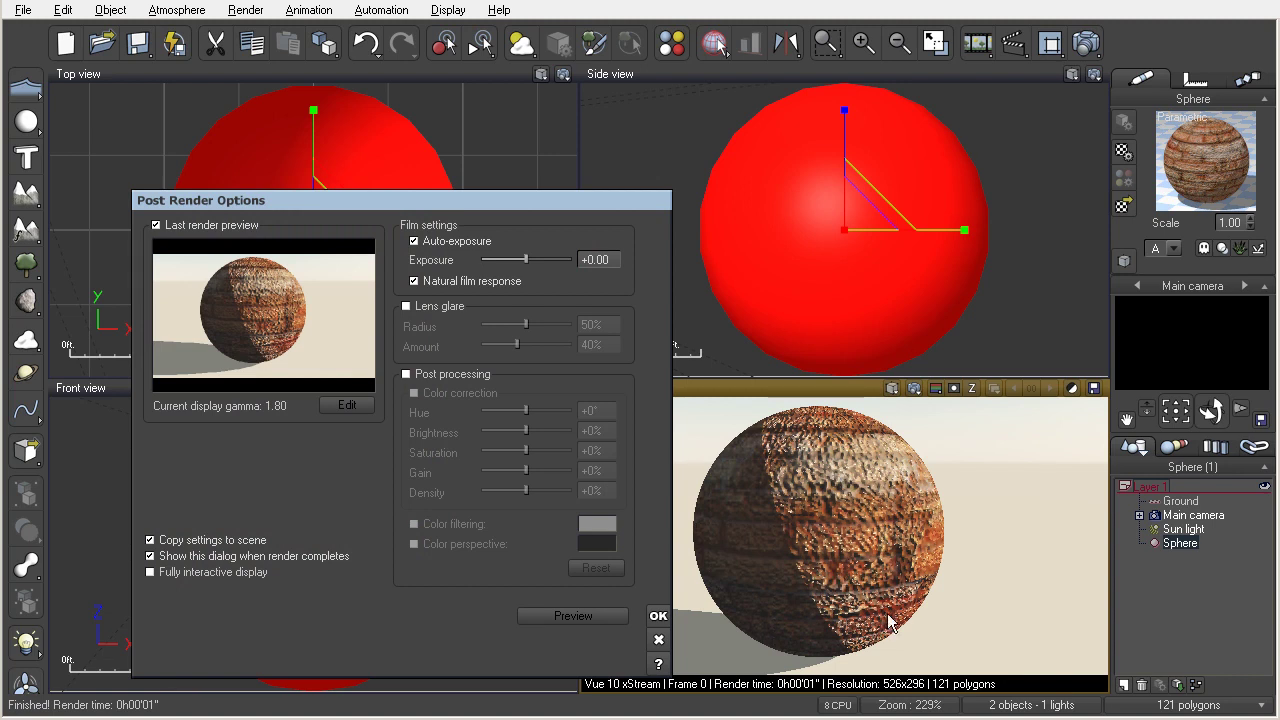
pyautogui.click(658, 618)
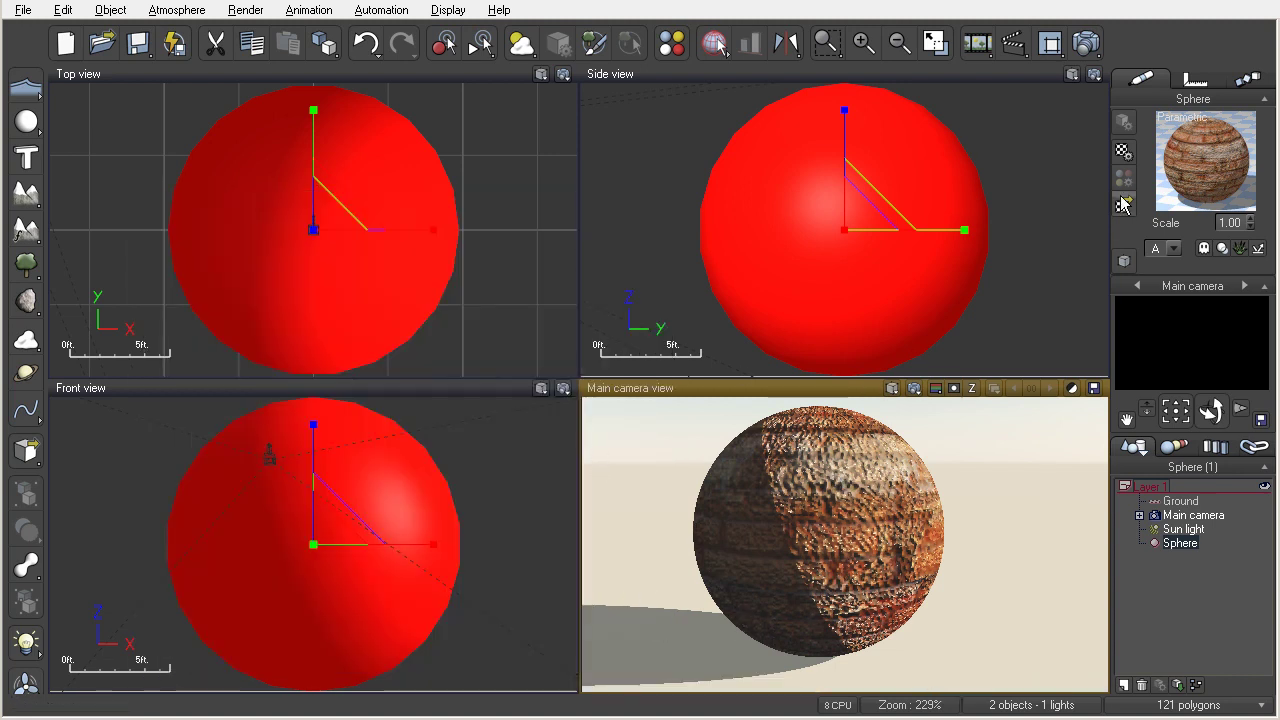
# - Reopen the sphere's mixed material, try mixing proportions of about 46%, 60% and 44%, and set the proportion to 50%
pyautogui.click(1124, 151)
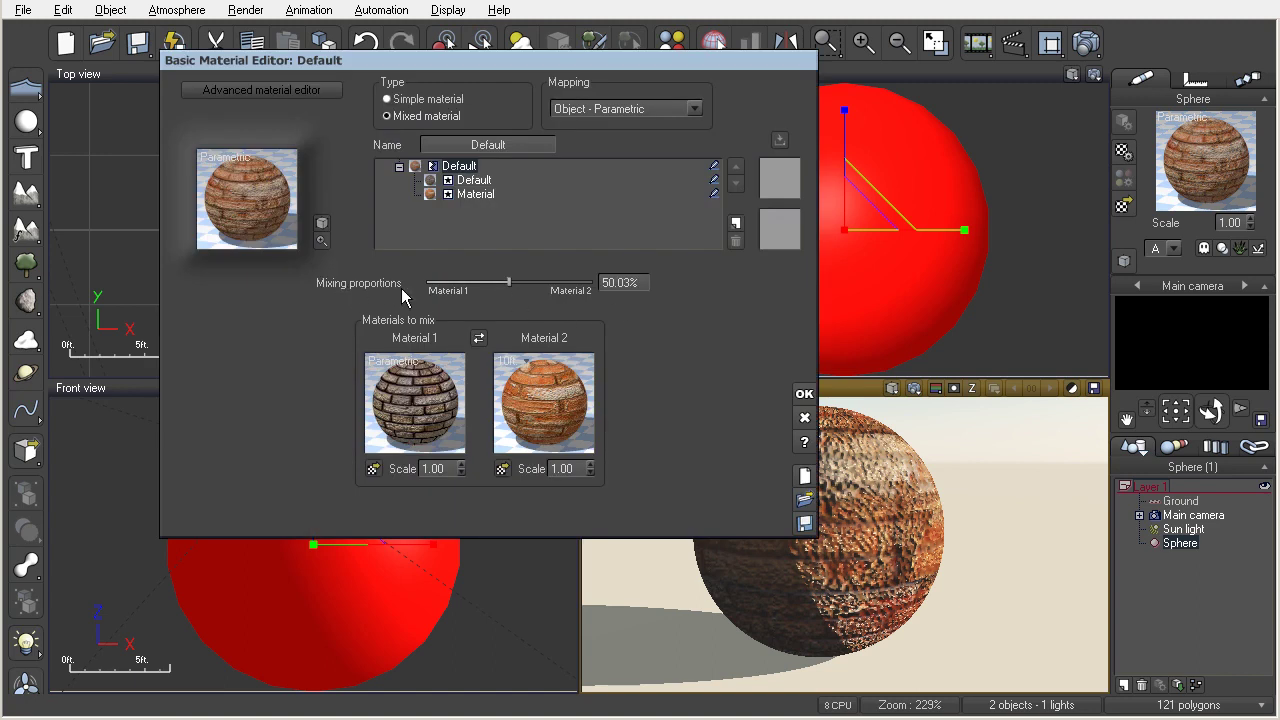
pyautogui.moveTo(506, 286); pyautogui.dragTo(503, 286)
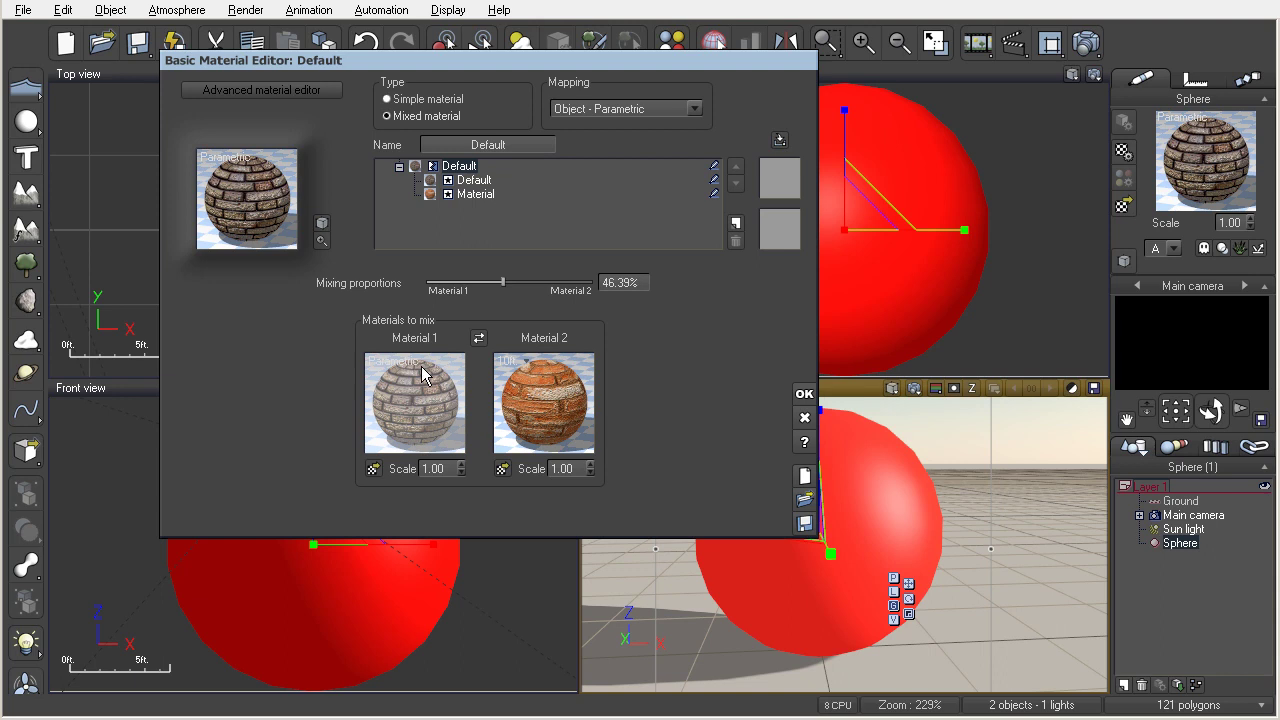
pyautogui.moveTo(502, 283); pyautogui.dragTo(524, 283)
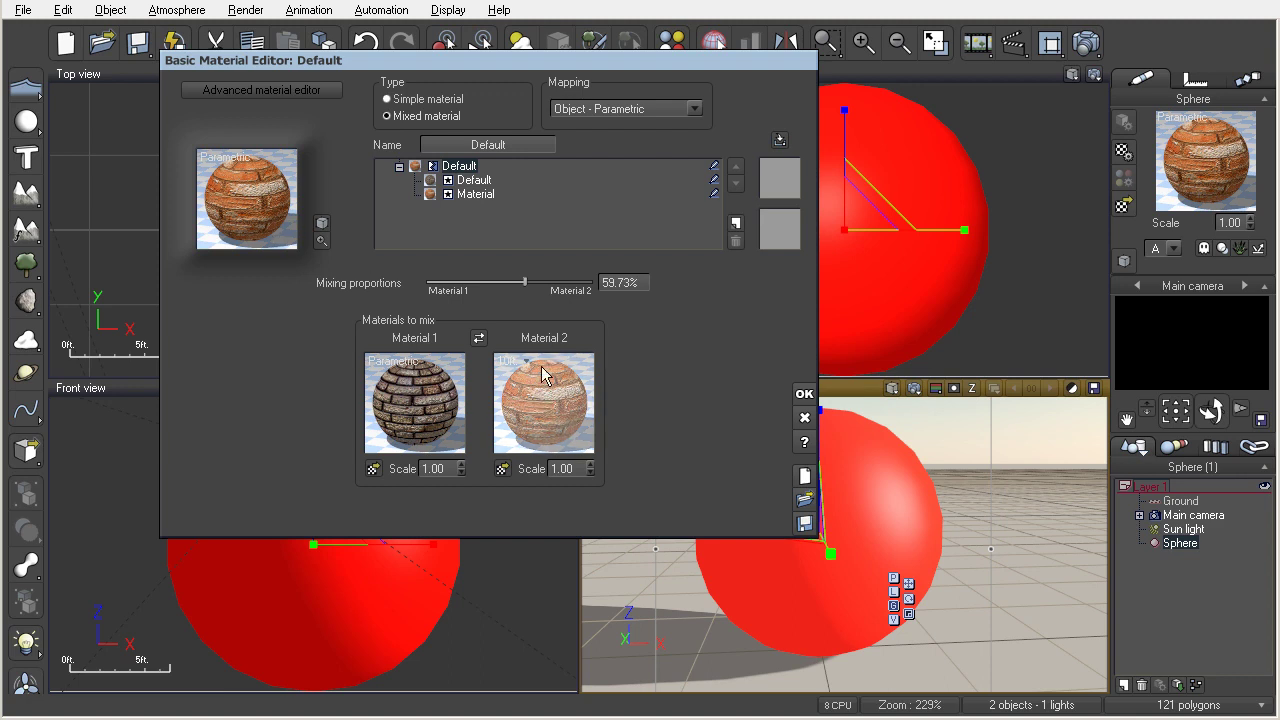
pyautogui.moveTo(522, 284); pyautogui.dragTo(498, 284)
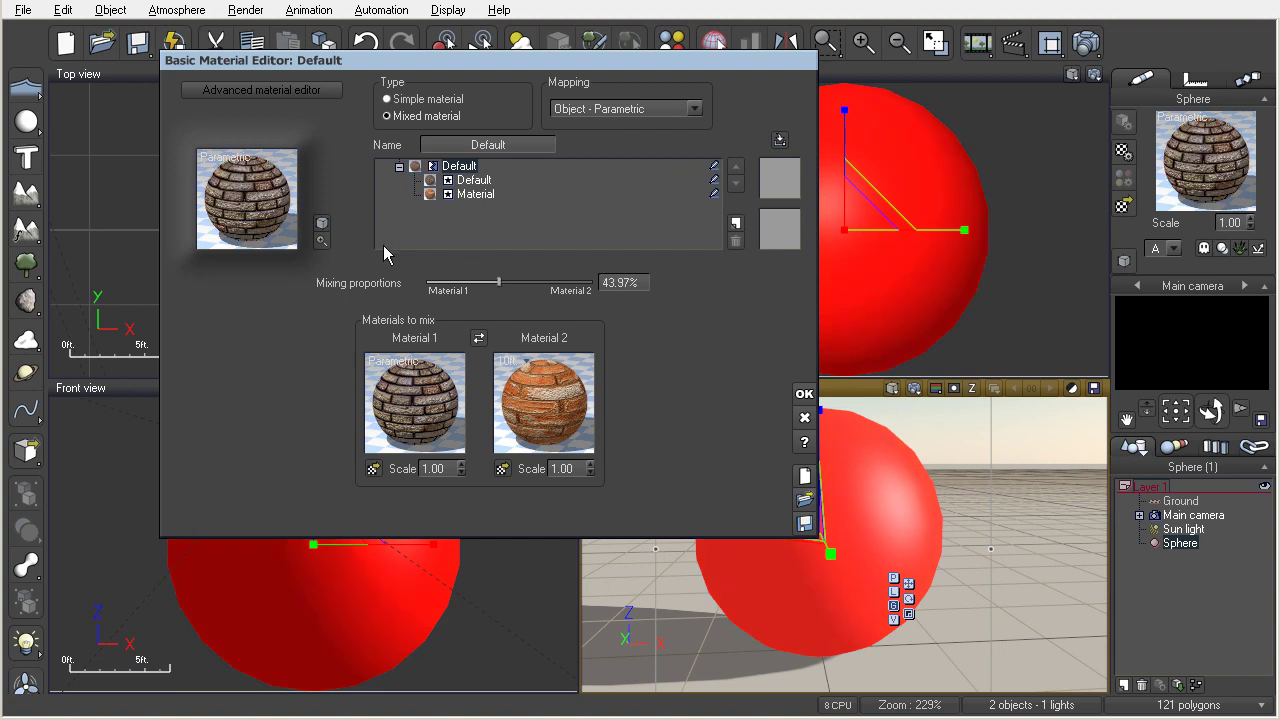
pyautogui.click(625, 283)
pyautogui.doubleClick(625, 283)
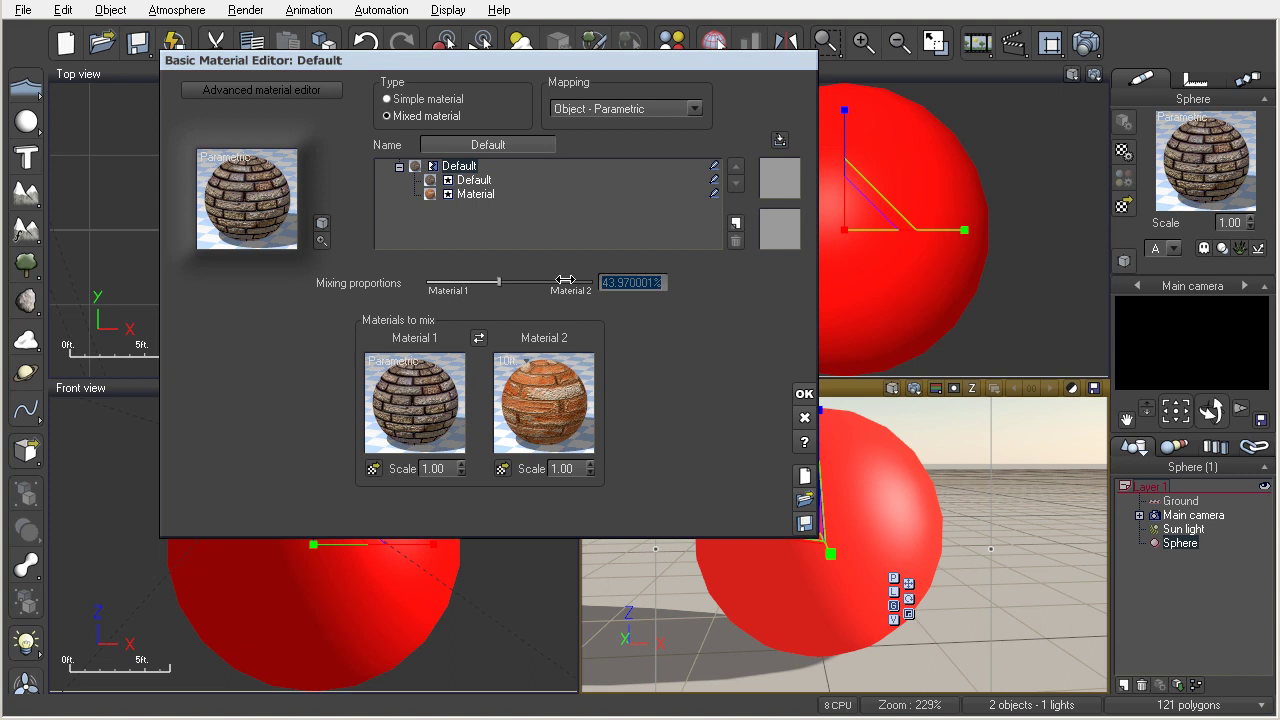
pyautogui.write('50')
pyautogui.press('Return')
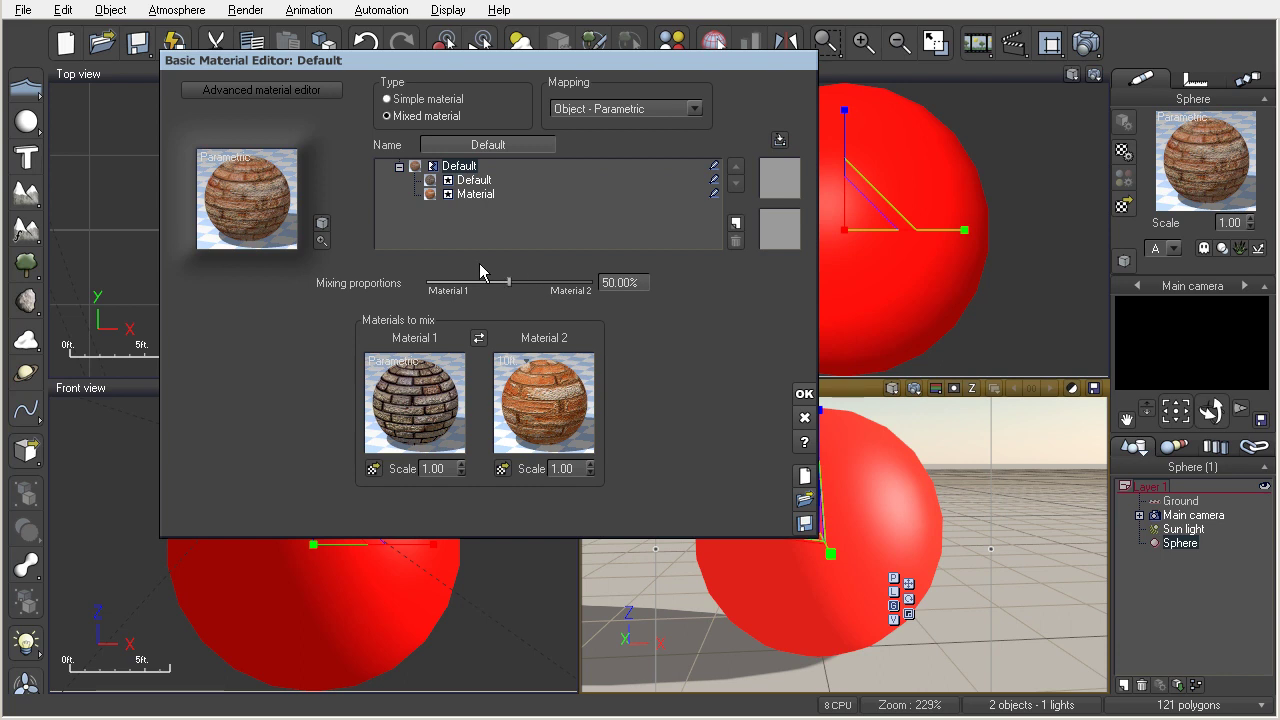
# - Switch the mixed material to the advanced material editor
pyautogui.click(262, 88)
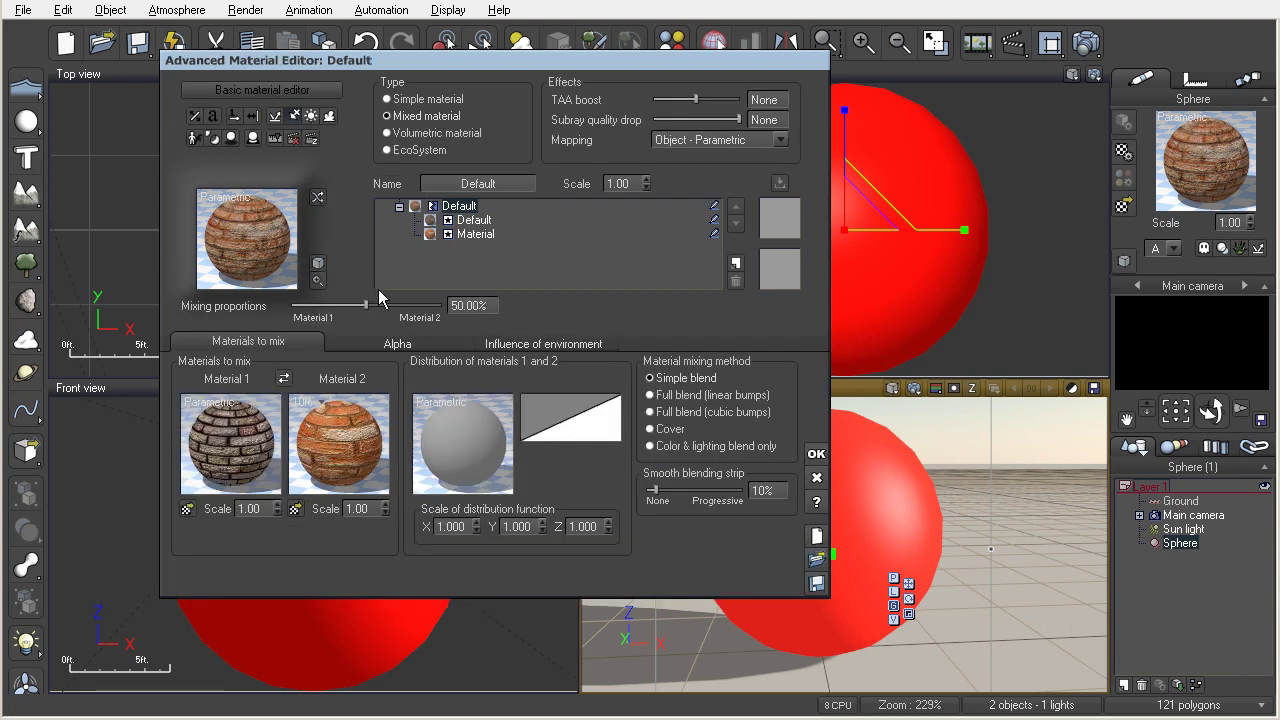